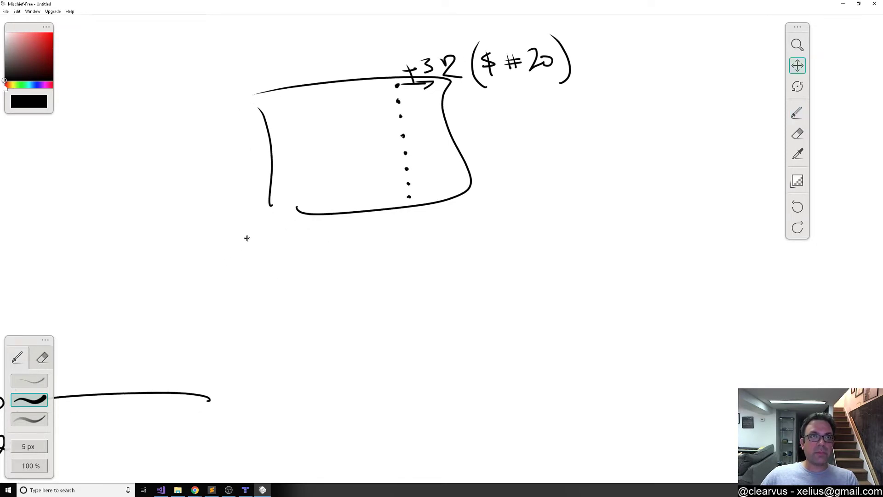
Review the handwritten notes from the palette diagram back through the $2006/$2007 write code to the $2000 PPU register overview
{"action": "key", "text": "space"}
{"action": "left_click_drag", "start_coordinate": [246, 237], "coordinate": [481, 103]}
{"action": "left_click_drag", "start_coordinate": [70, 360], "coordinate": [301, 205]}
{"action": "left_click_drag", "start_coordinate": [101, 183], "coordinate": [386, 199]}
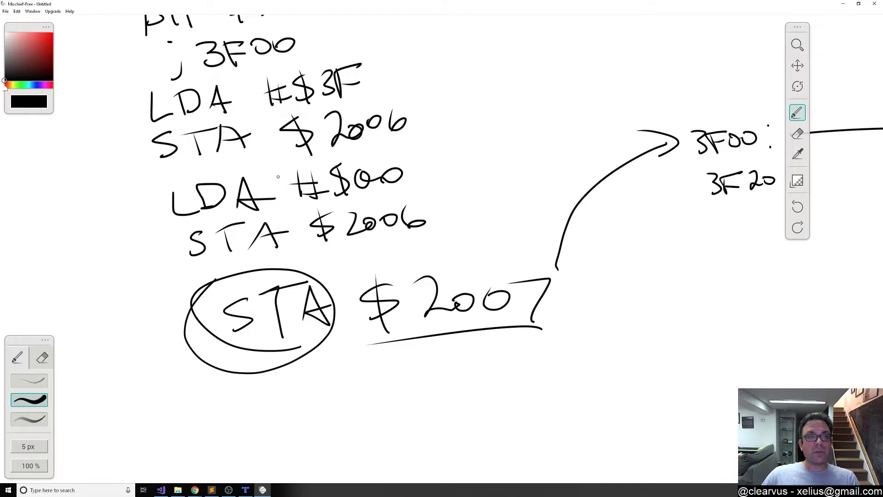
{"action": "key", "text": "space"}
{"action": "left_click_drag", "start_coordinate": [359, 89], "coordinate": [346, 134]}
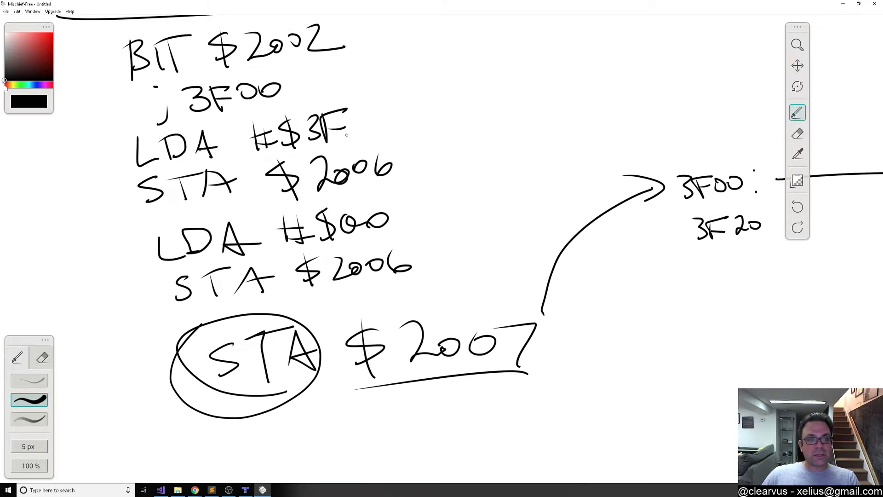
{"action": "key", "text": "space"}
{"action": "left_click_drag", "start_coordinate": [347, 65], "coordinate": [357, 198]}
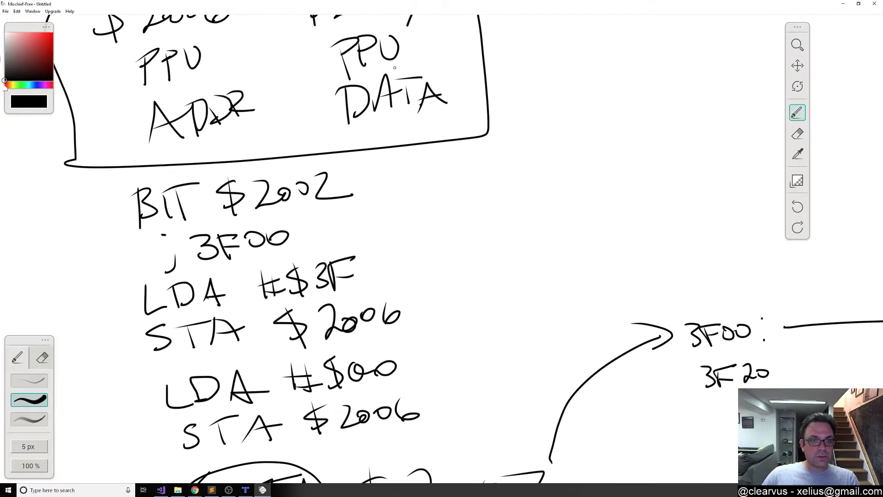
{"action": "key", "text": "space"}
{"action": "left_click_drag", "start_coordinate": [378, 60], "coordinate": [367, 223]}
{"action": "key", "text": "space"}
{"action": "left_click_drag", "start_coordinate": [322, 50], "coordinate": [456, 175]}
{"action": "key", "text": "space"}
{"action": "left_click_drag", "start_coordinate": [355, 70], "coordinate": [448, 109]}
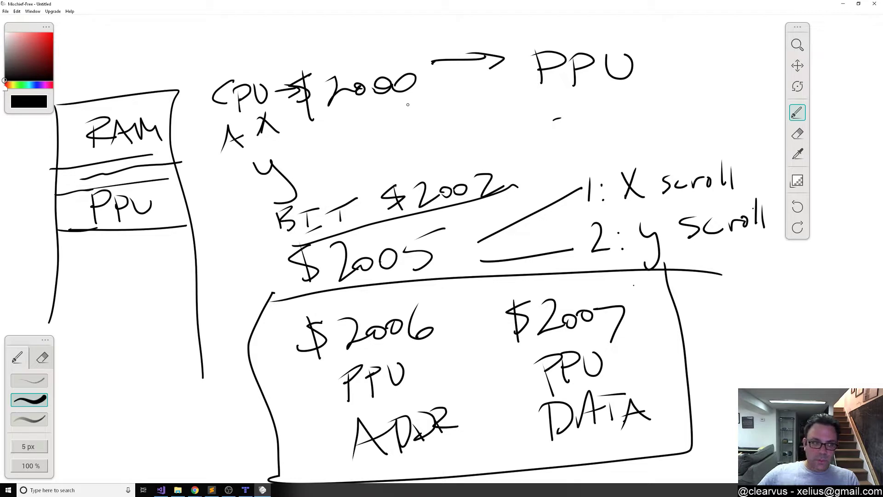
Clear all handwritten notes from the canvas
{"action": "left_click", "coordinate": [7, 12]}
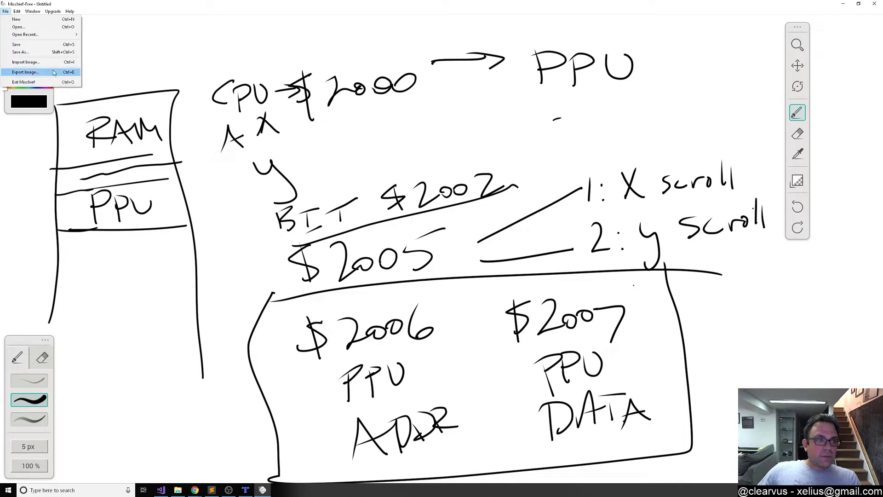
{"action": "mouse_move", "coordinate": [16, 11]}
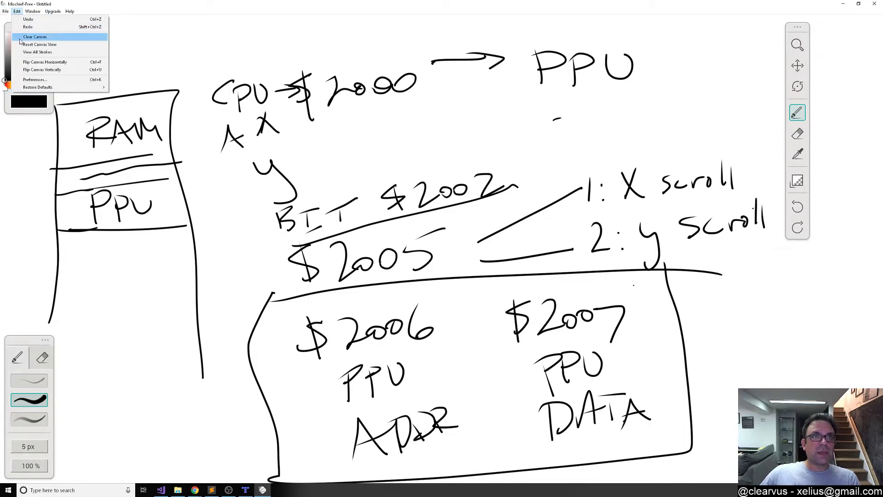
{"action": "left_click", "coordinate": [20, 40]}
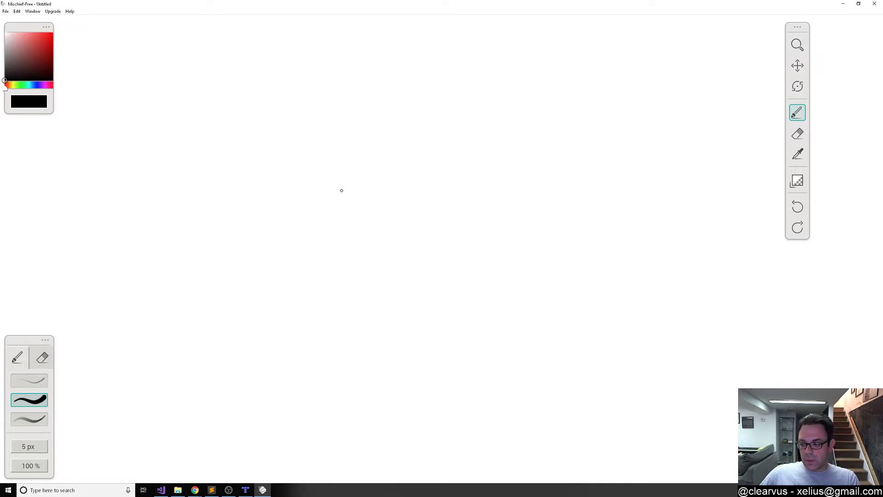
Switch to Tiled, move its window clear of the webcam area, and examine the lower end of the map1.tmx level
{"action": "key", "text": "alt+Tab"}
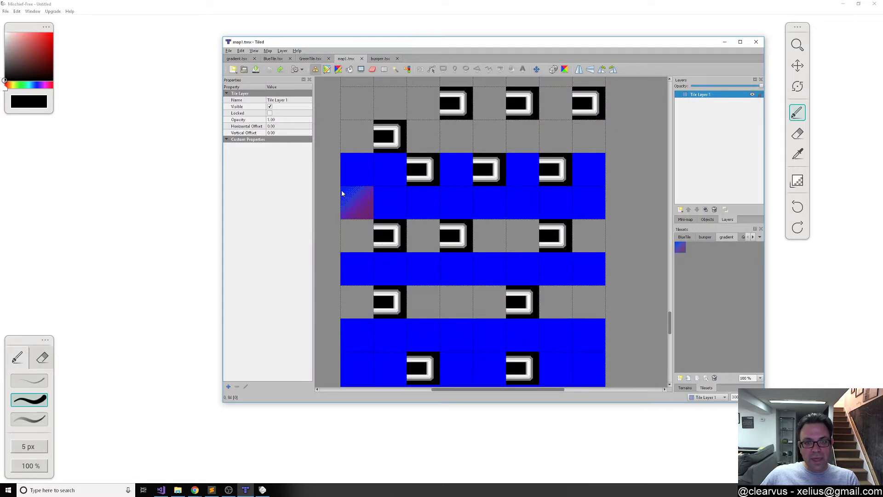
{"action": "left_click_drag", "start_coordinate": [448, 41], "coordinate": [393, 44]}
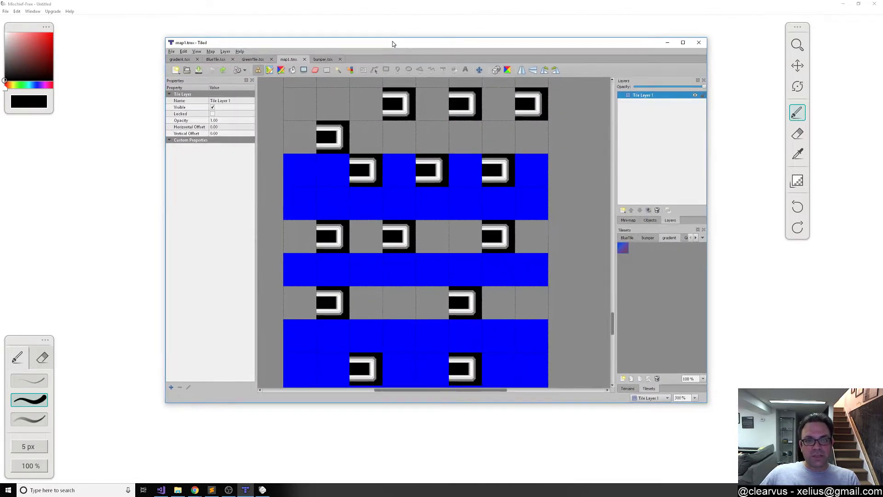
{"action": "scroll", "coordinate": [490, 266], "scroll_direction": "down", "scroll_amount": 5}
{"action": "scroll", "coordinate": [490, 269], "scroll_direction": "down", "scroll_amount": 3}
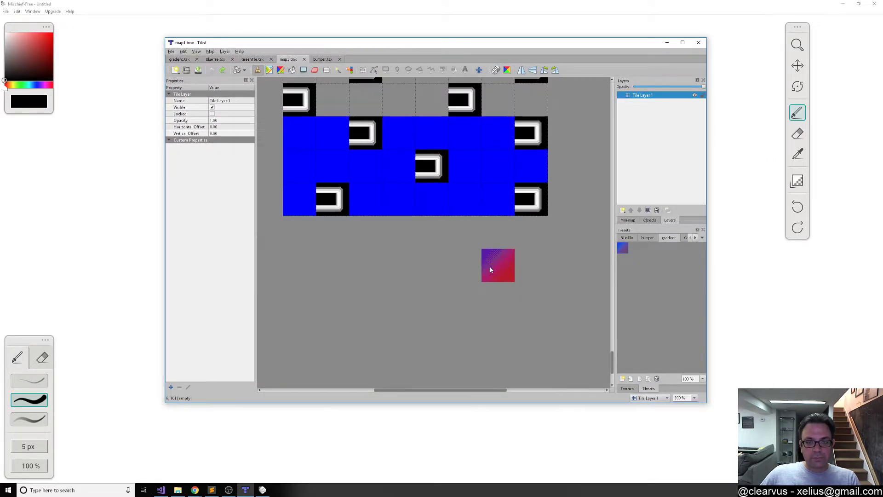
{"action": "scroll", "coordinate": [490, 270], "scroll_direction": "up", "scroll_amount": 2}
Switch to the shooter project folder in File Explorer and launch shooter.nes in the emulator
{"action": "key", "text": "alt+Tab"}
{"action": "key", "text": "alt+Tab"}
{"action": "key", "text": "alt+Tab"}
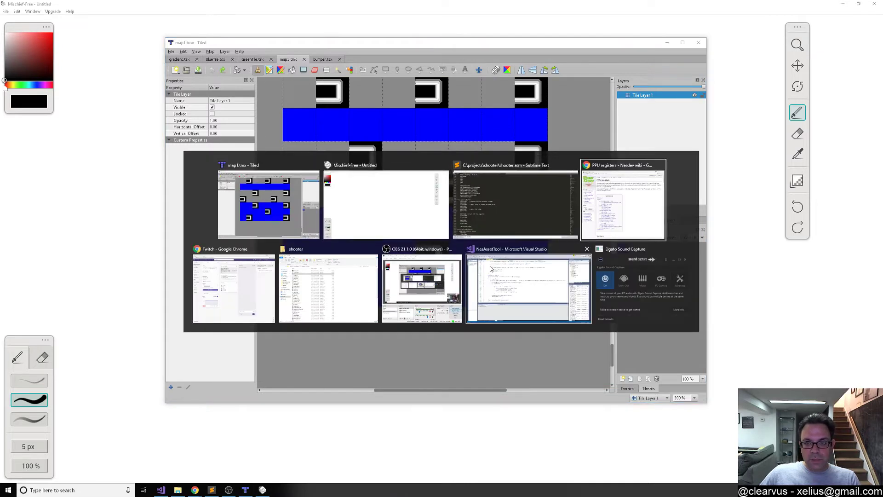
{"action": "key", "text": "alt+Tab"}
{"action": "key", "text": "alt+Tab"}
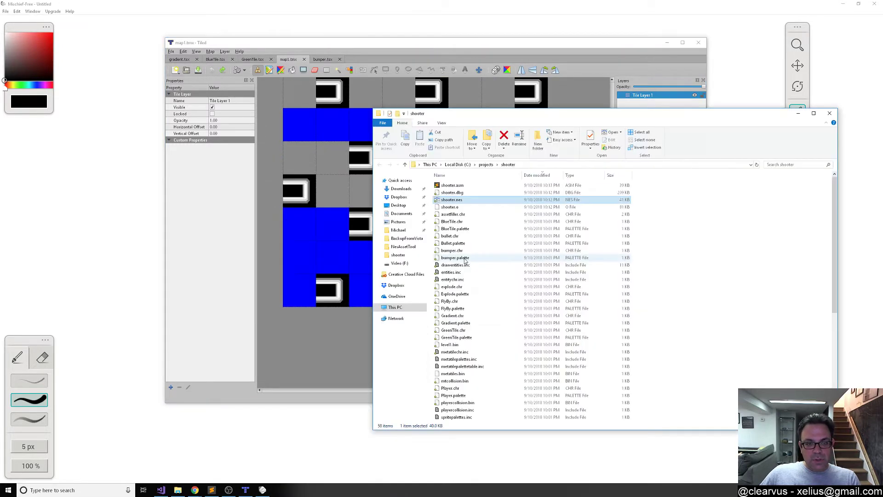
{"action": "double_click", "coordinate": [453, 201]}
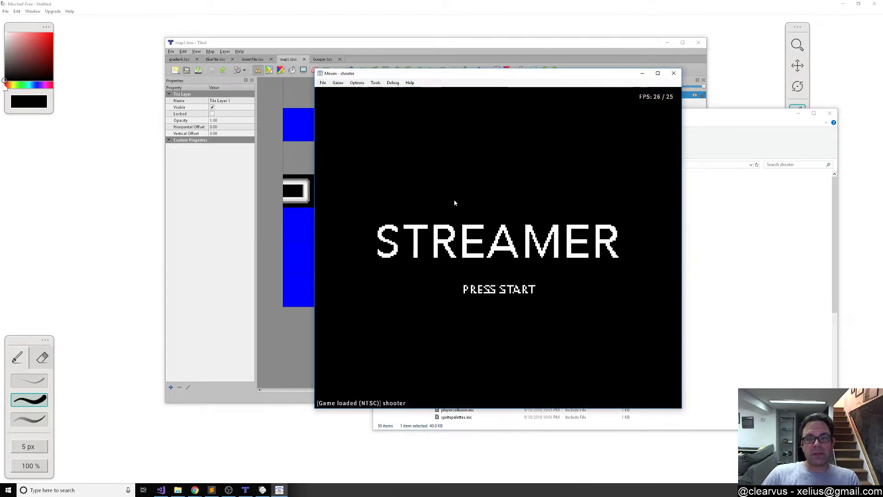
Play-test the shooter level by steering the ship left and right and firing bullets while the background scrolls
{"action": "key", "text": "Left"}
{"action": "key", "text": "Right"}
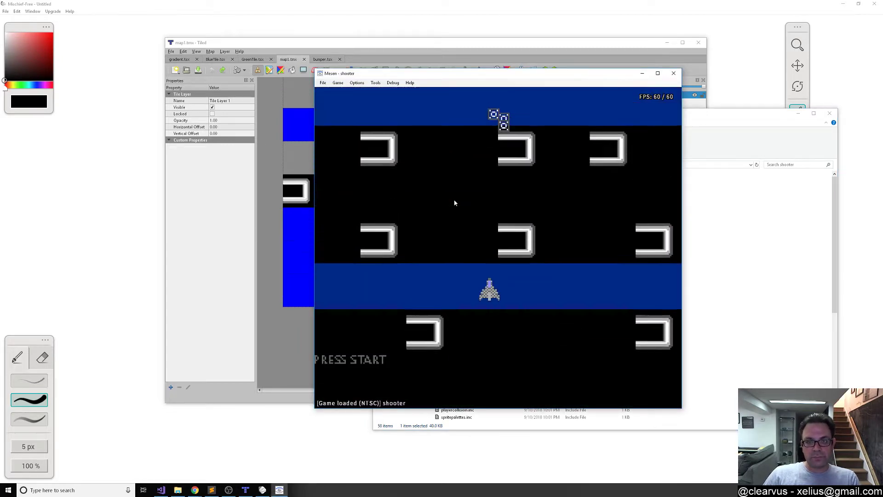
{"action": "key", "text": "Left"}
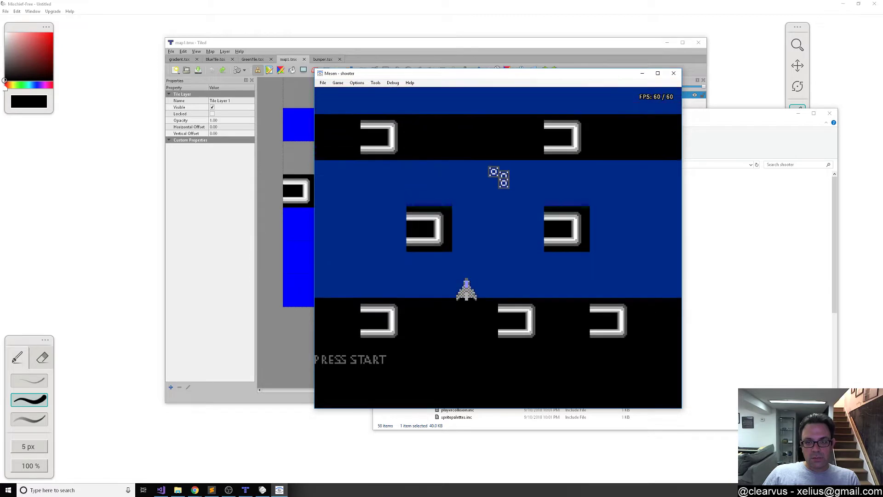
{"action": "key", "text": "Right"}
{"action": "key", "text": "x"}
{"action": "key", "text": "Right"}
{"action": "key", "text": "x"}
{"action": "key", "text": "Left"}
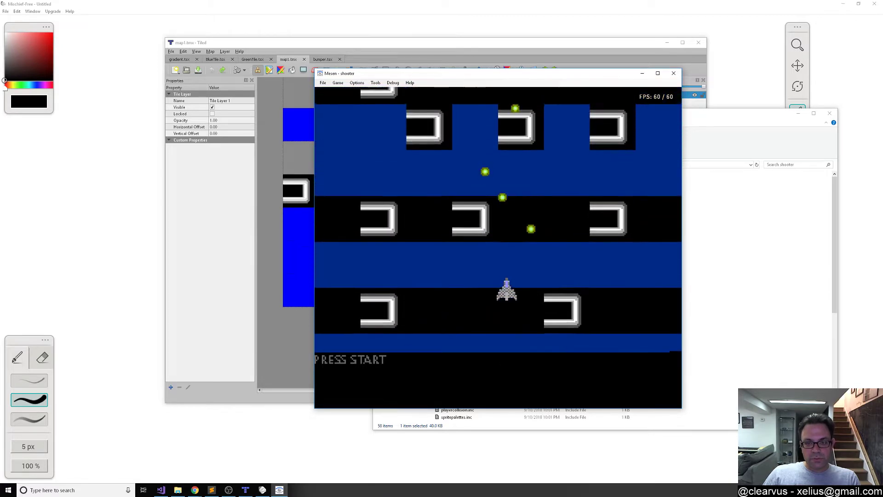
{"action": "key", "text": "Right"}
{"action": "key", "text": "Left"}
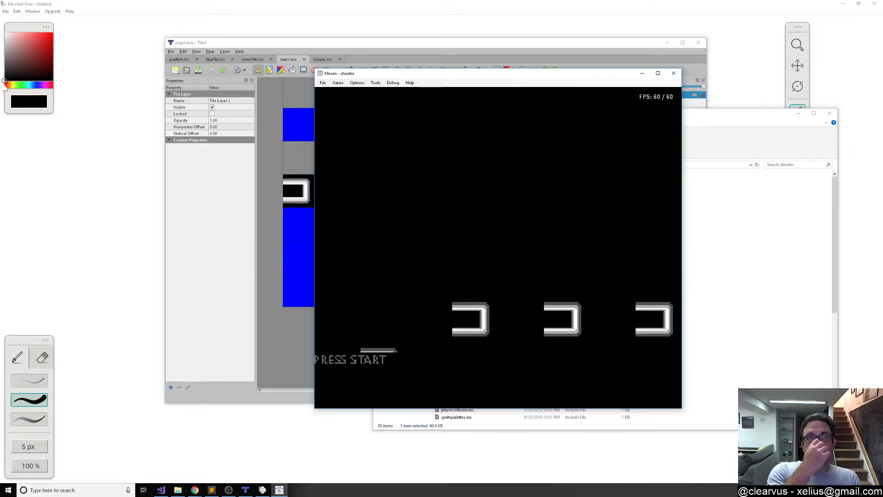
Return to Tiled and examine the bumper and blue tile rows near the lower end of map1.tmx
{"action": "key", "text": "alt+Tab"}
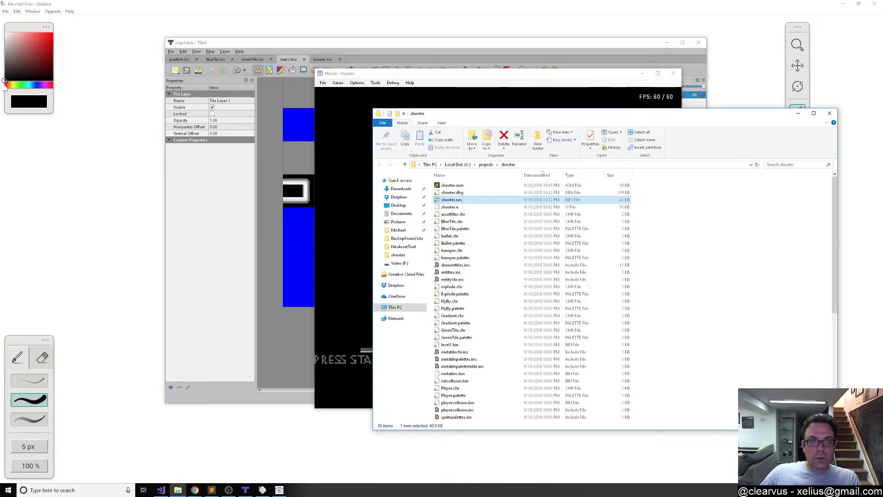
{"action": "left_click", "coordinate": [456, 51]}
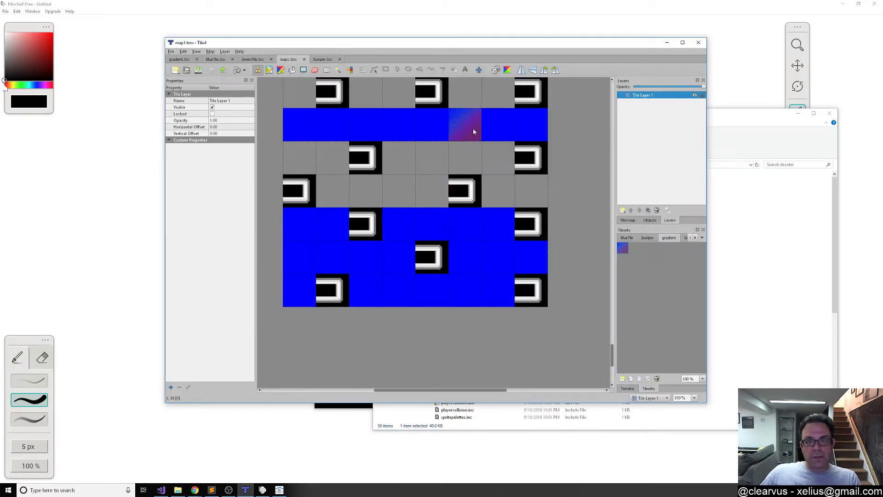
{"action": "scroll", "coordinate": [462, 175], "scroll_direction": "up", "scroll_amount": 3}
{"action": "scroll", "coordinate": [462, 175], "scroll_direction": "down", "scroll_amount": 2}
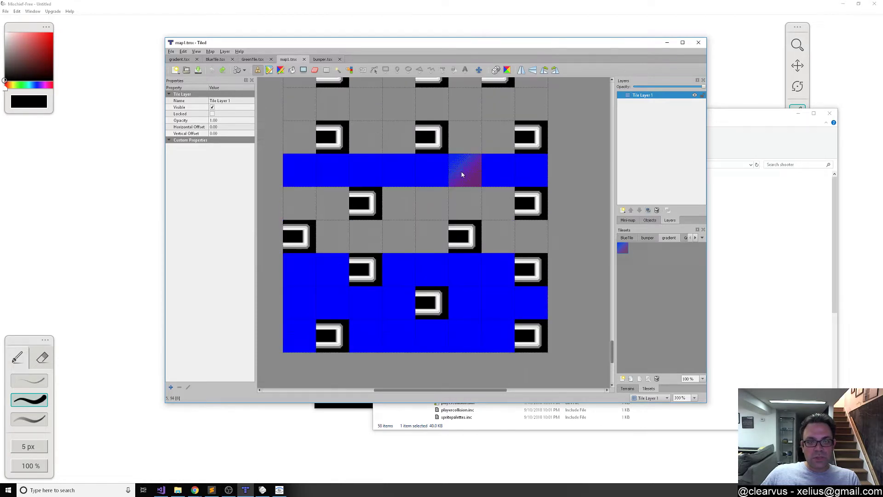
{"action": "scroll", "coordinate": [405, 169], "scroll_direction": "up", "scroll_amount": 2}
{"action": "scroll", "coordinate": [404, 170], "scroll_direction": "up", "scroll_amount": 4}
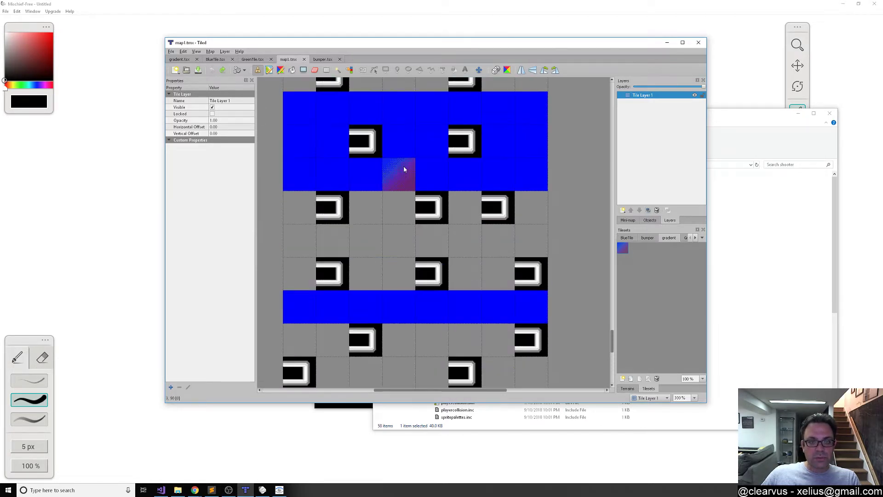
{"action": "scroll", "coordinate": [404, 170], "scroll_direction": "down", "scroll_amount": 4}
{"action": "scroll", "coordinate": [404, 169], "scroll_direction": "up", "scroll_amount": 4}
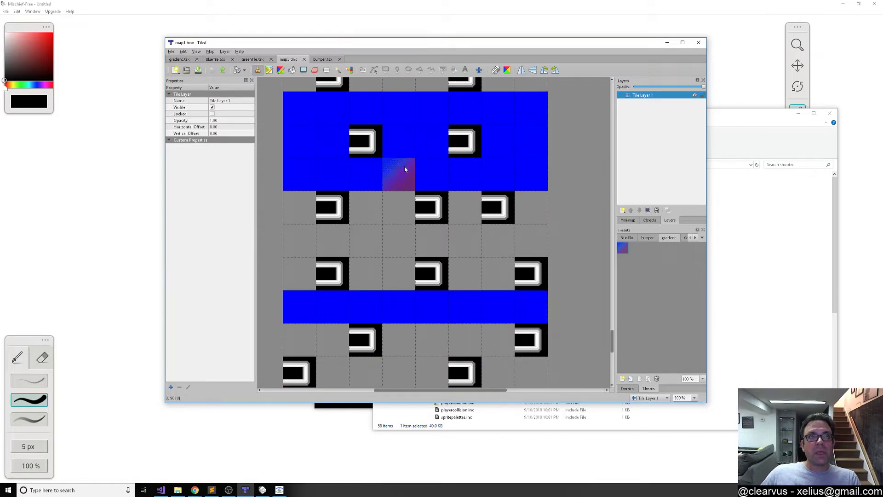
{"action": "scroll", "coordinate": [405, 168], "scroll_direction": "up", "scroll_amount": 2}
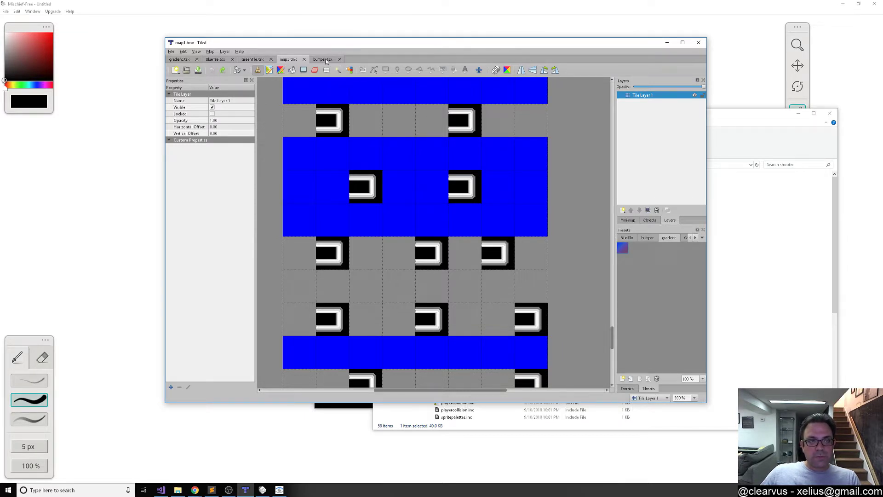
Set up a new tileset named flyby with 8 px tile width and height, using FlyBy.png as the source image
{"action": "left_click", "coordinate": [171, 51]}
{"action": "mouse_move", "coordinate": [181, 59]}
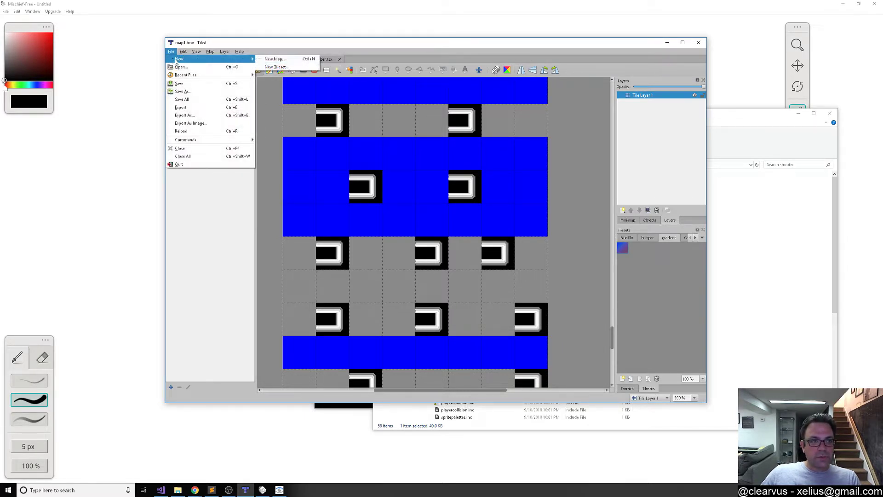
{"action": "left_click", "coordinate": [277, 67]}
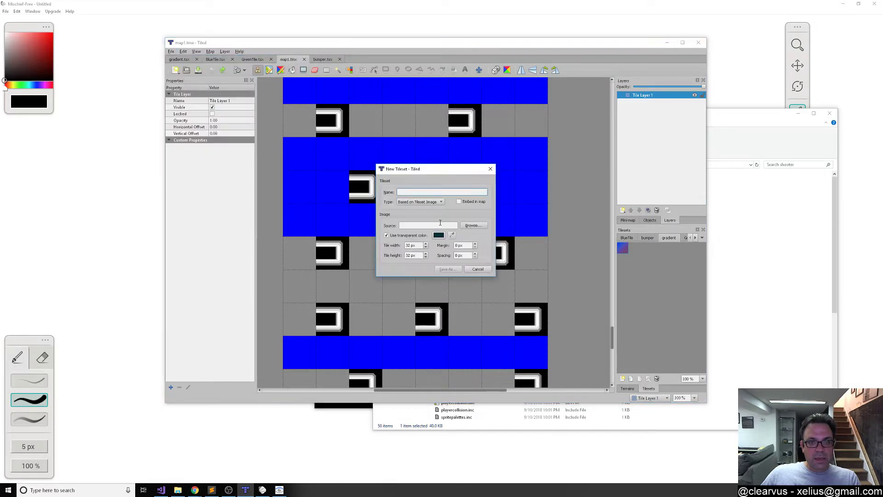
{"action": "type", "text": "flyby"}
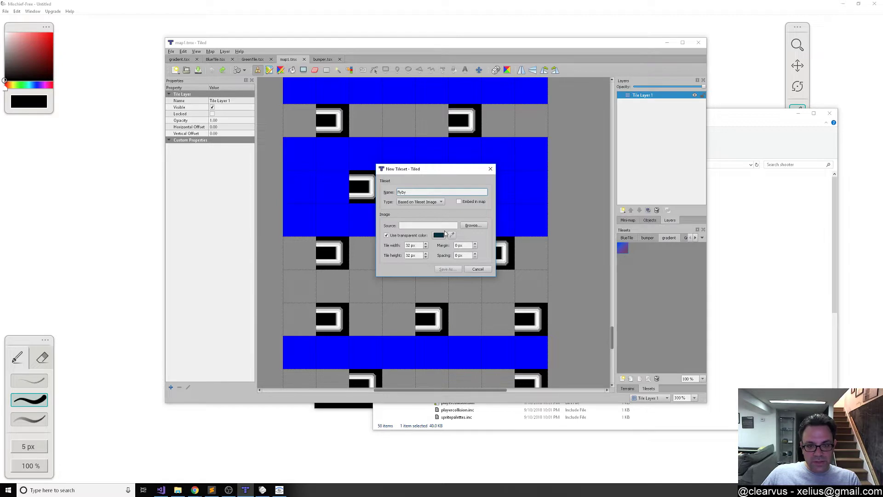
{"action": "double_click", "coordinate": [416, 246]}
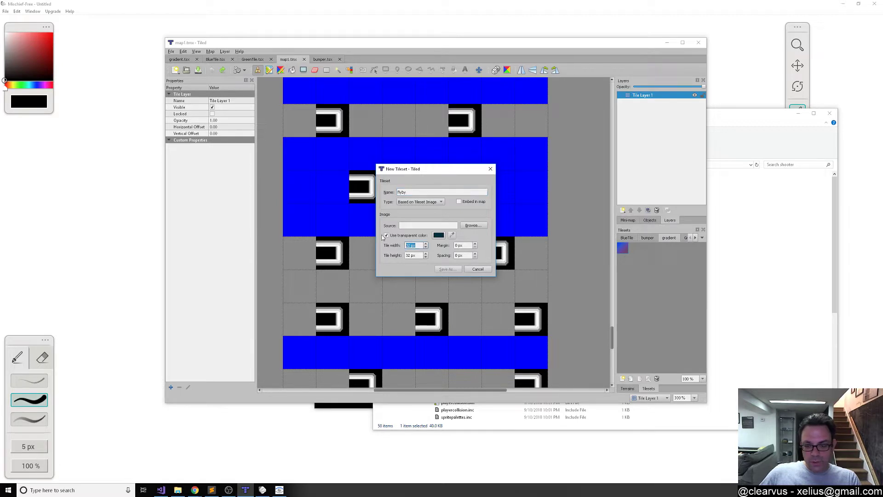
{"action": "type", "text": "8"}
{"action": "key", "text": "Tab"}
{"action": "key", "text": "Tab"}
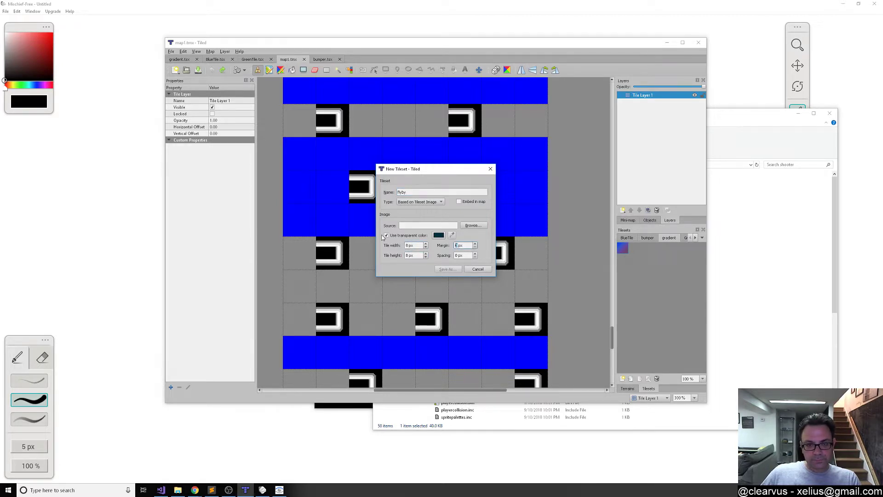
{"action": "left_click", "coordinate": [475, 227]}
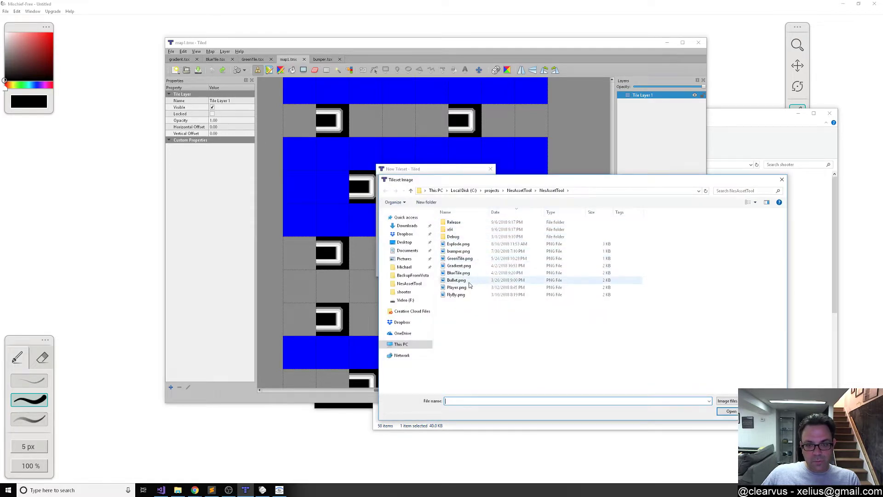
{"action": "double_click", "coordinate": [460, 294]}
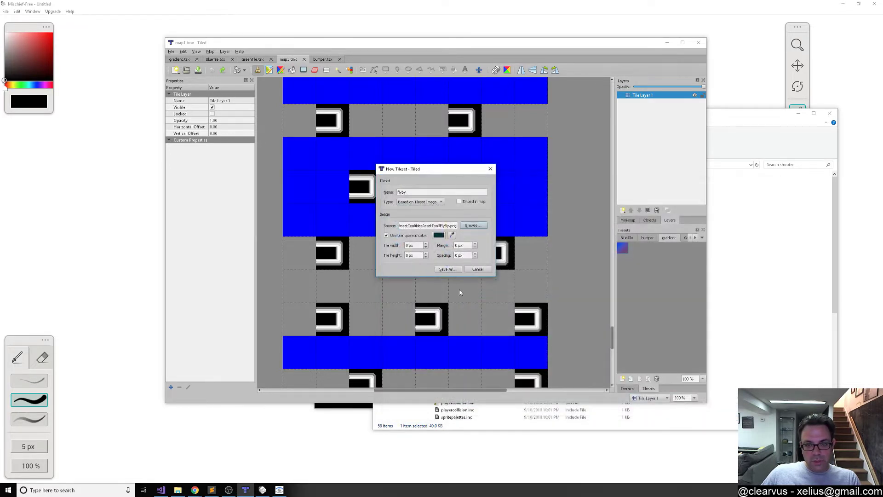
Save the new tileset as c:\projects\nesassettool\nesassettool\flyby.tsx
{"action": "left_click", "coordinate": [447, 269]}
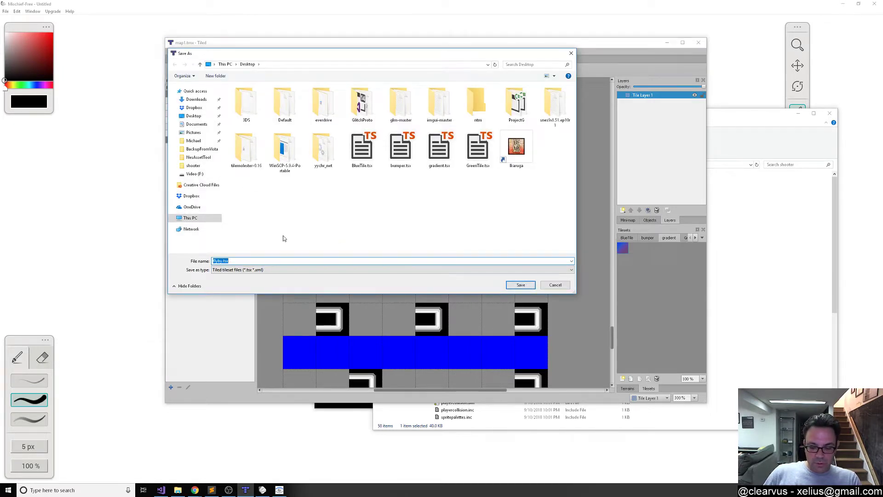
{"action": "key", "text": "Home"}
{"action": "type", "text": "c:\\"}
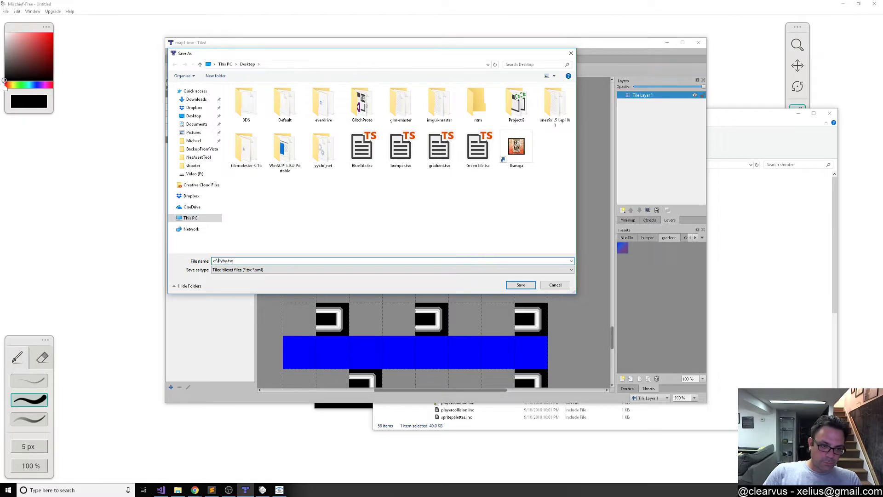
{"action": "type", "text": "projects\\nesass"}
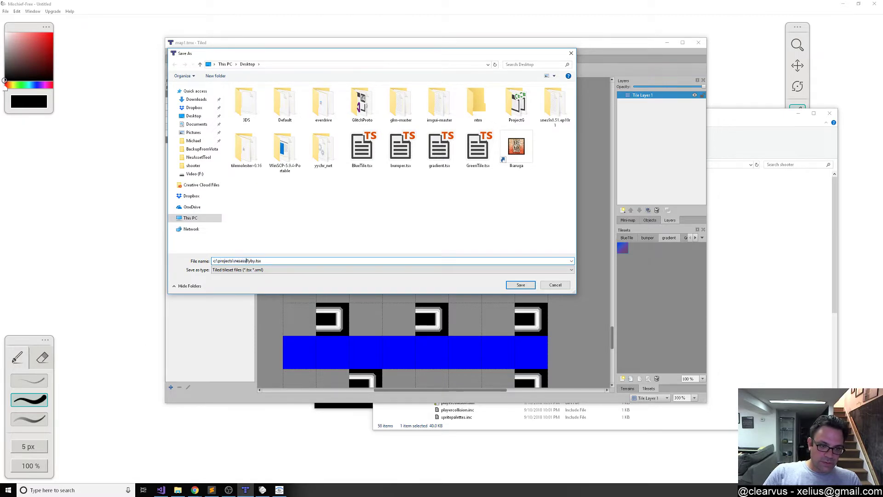
{"action": "type", "text": "ettool\\nesasse"}
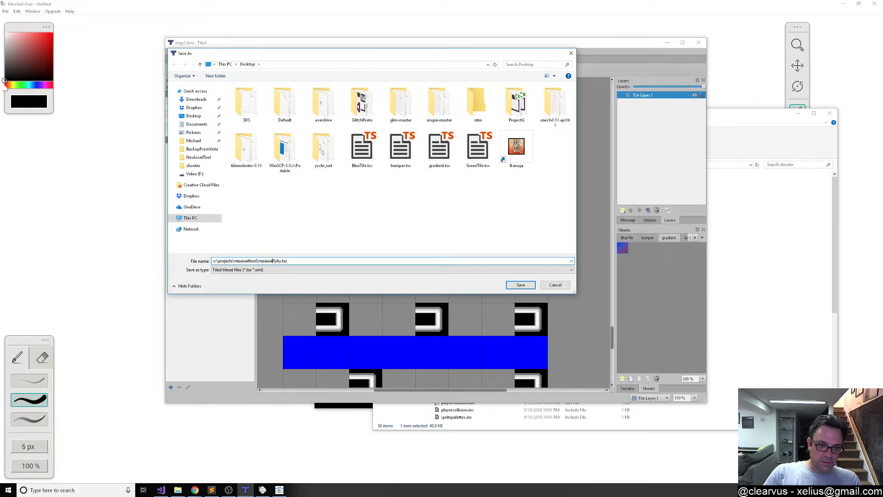
{"action": "type", "text": "ttool\\"}
{"action": "key", "text": "shift+End"}
{"action": "key", "text": "Delete"}
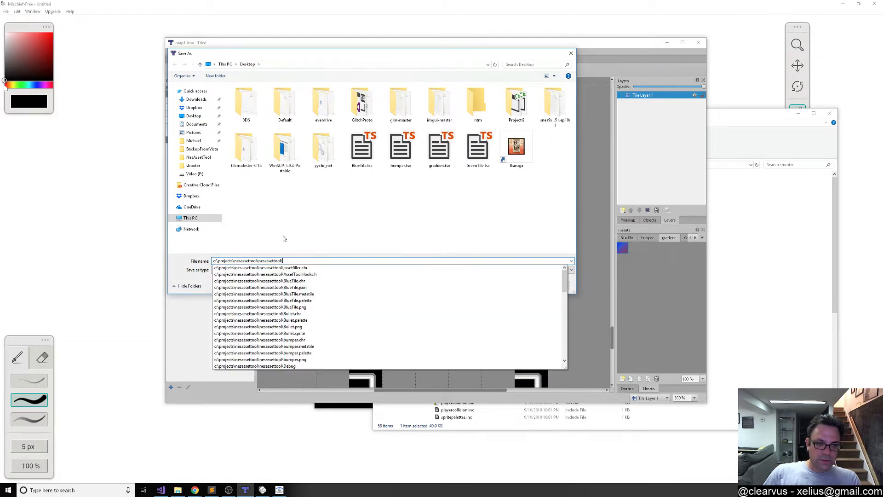
{"action": "type", "text": "flyb"}
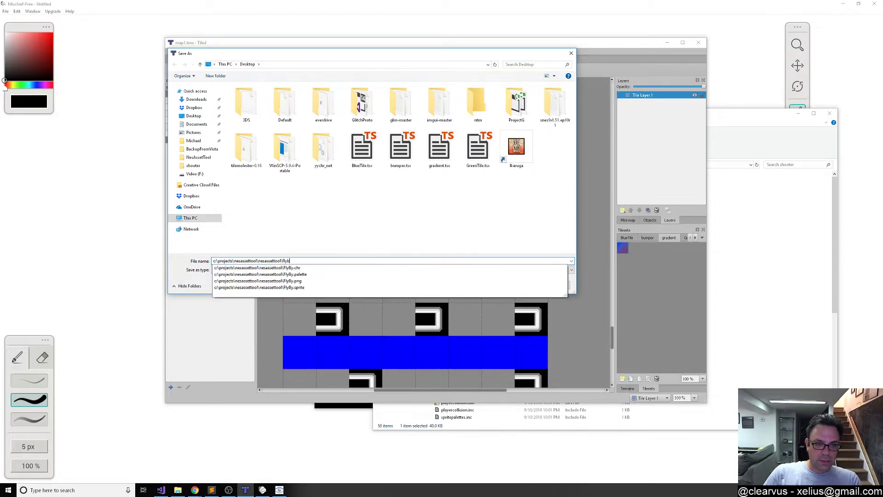
{"action": "type", "text": "y.ts"}
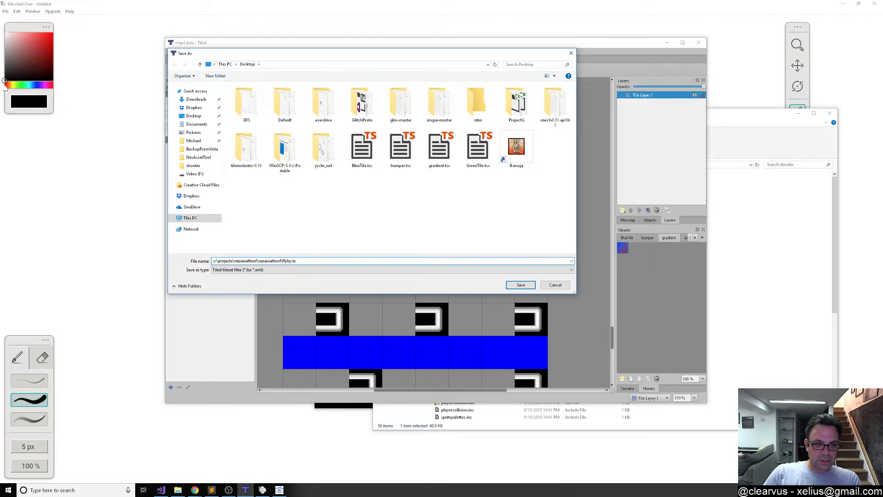
{"action": "type", "text": "x"}
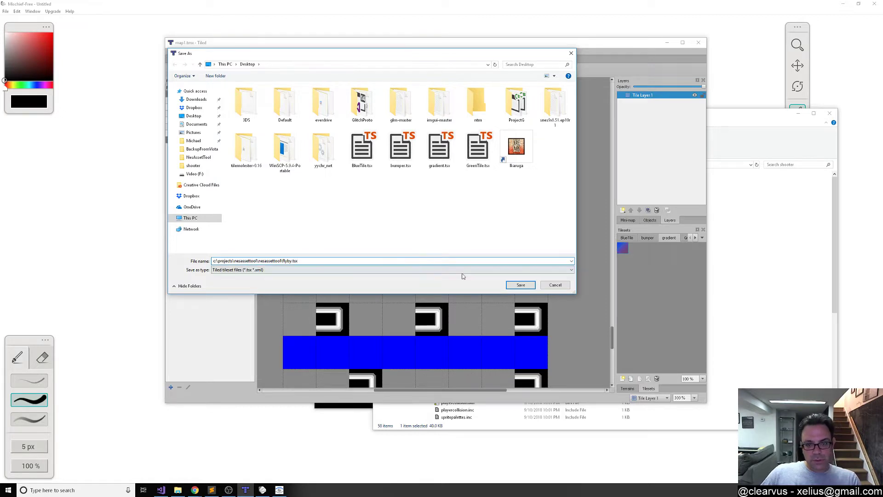
{"action": "left_click", "coordinate": [521, 285]}
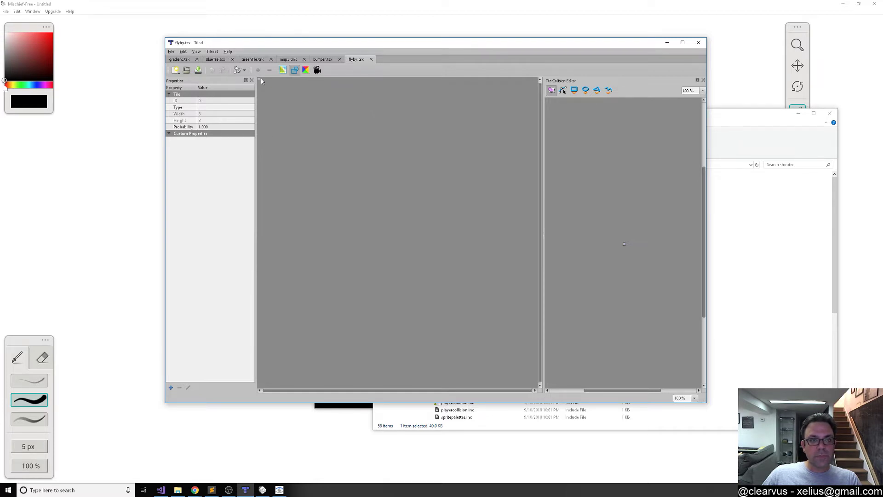
Close the gradient, BlueTile, GreenTile and bumper tileset files, and bring up the flyby tileset in map1.tmx
{"action": "scroll", "coordinate": [262, 85], "scroll_direction": "up", "scroll_amount": 9, "text": "ctrl"}
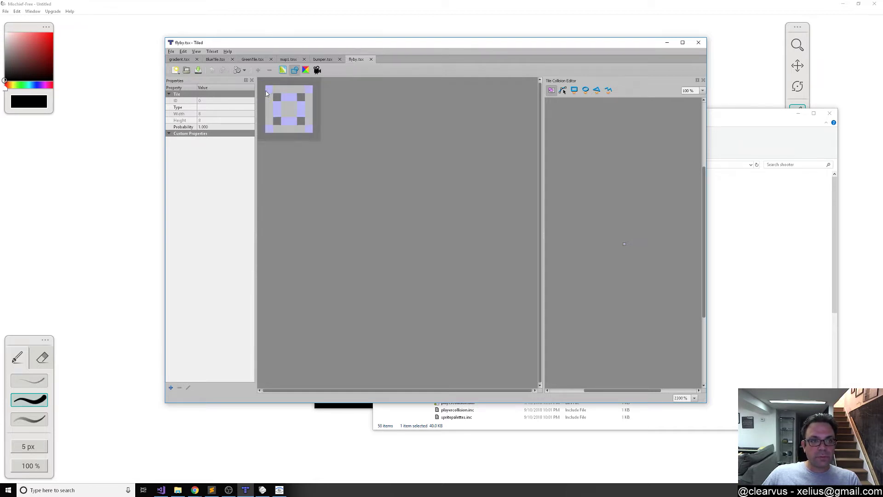
{"action": "scroll", "coordinate": [266, 93], "scroll_direction": "down", "scroll_amount": 2, "text": "ctrl"}
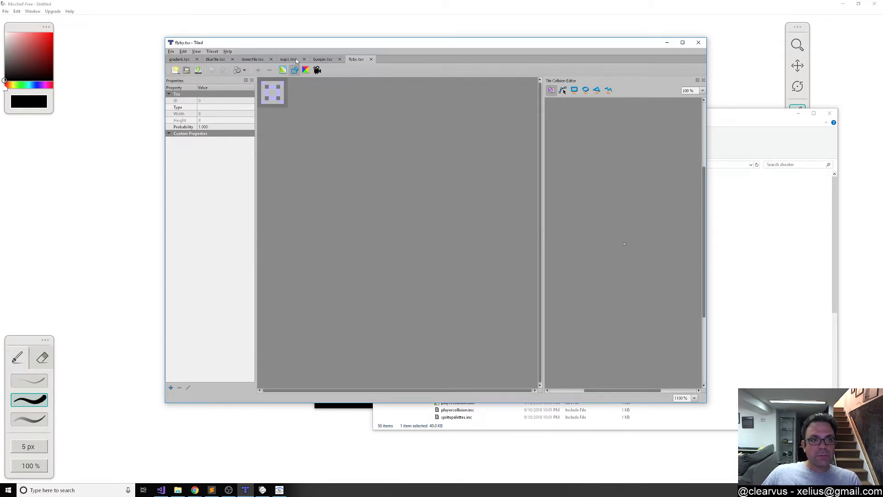
{"action": "left_click", "coordinate": [197, 59]}
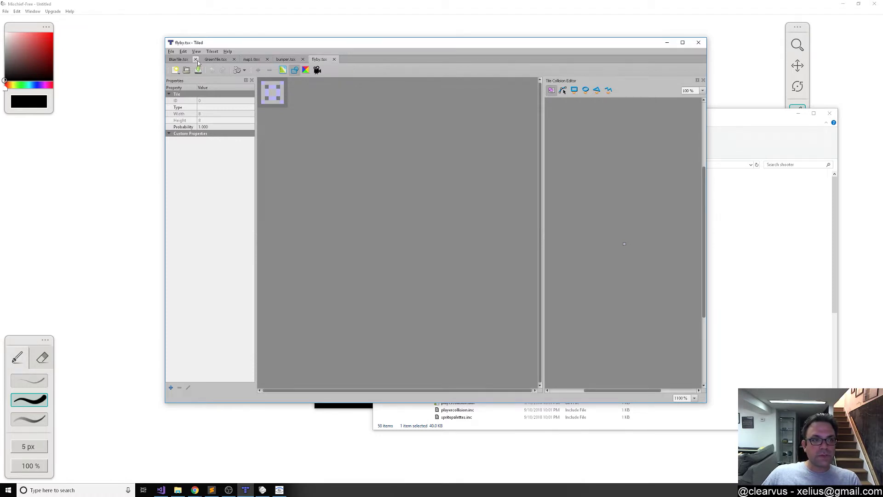
{"action": "left_click", "coordinate": [197, 59]}
{"action": "left_click", "coordinate": [198, 60]}
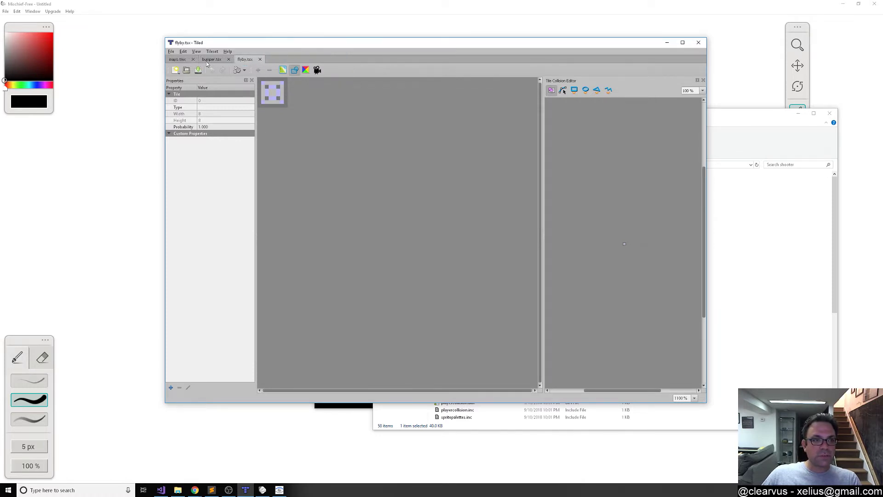
{"action": "left_click", "coordinate": [174, 60]}
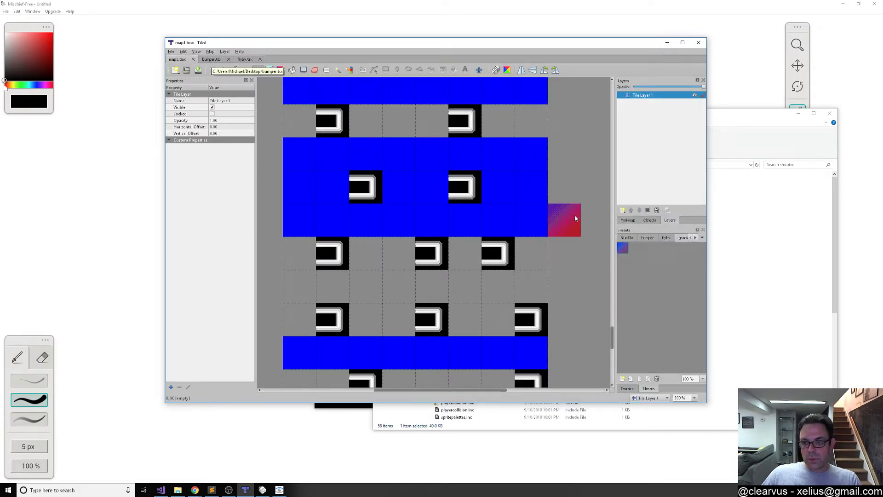
{"action": "left_click", "coordinate": [666, 238]}
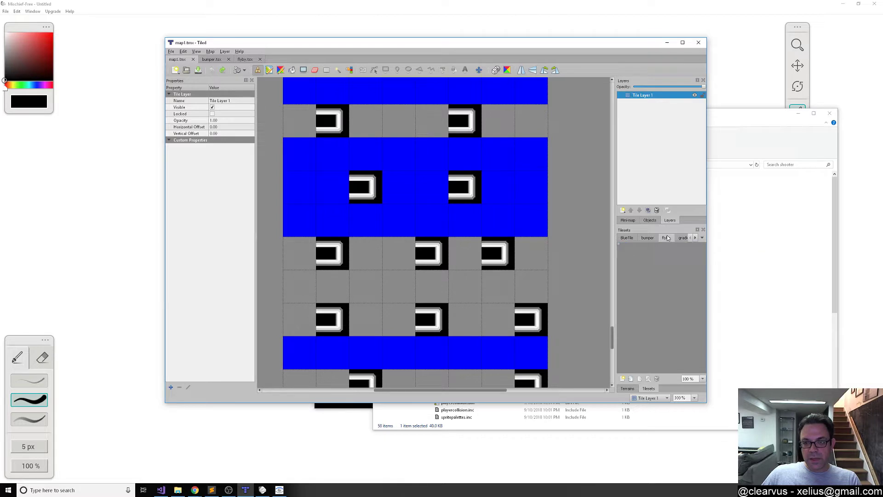
{"action": "left_click", "coordinate": [229, 59]}
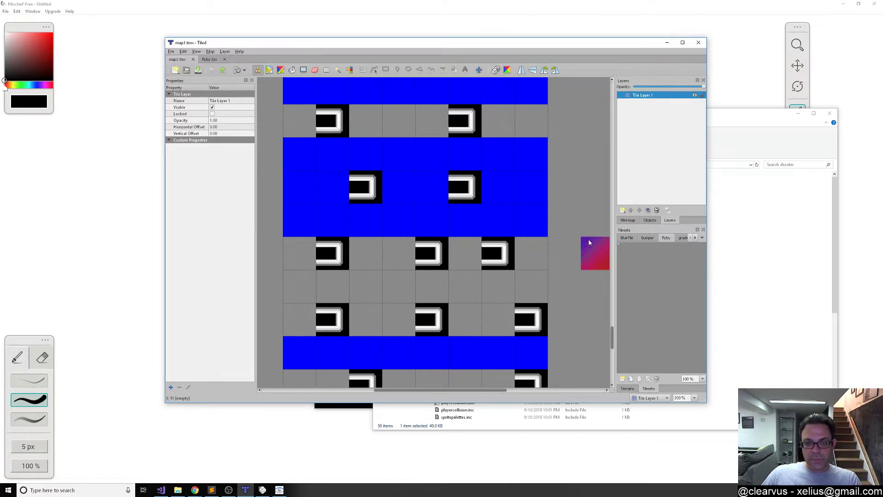
Pick the flyby tile for placement and bring the bumper rows above the map's lower end into view
{"action": "scroll", "coordinate": [429, 246], "scroll_direction": "down", "scroll_amount": 8}
{"action": "scroll", "coordinate": [430, 245], "scroll_direction": "up", "scroll_amount": 5}
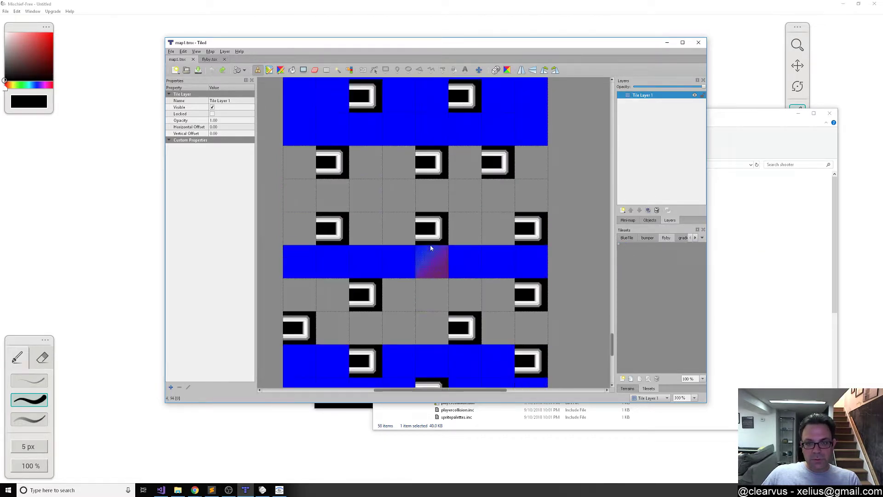
{"action": "scroll", "coordinate": [432, 244], "scroll_direction": "up", "scroll_amount": 3}
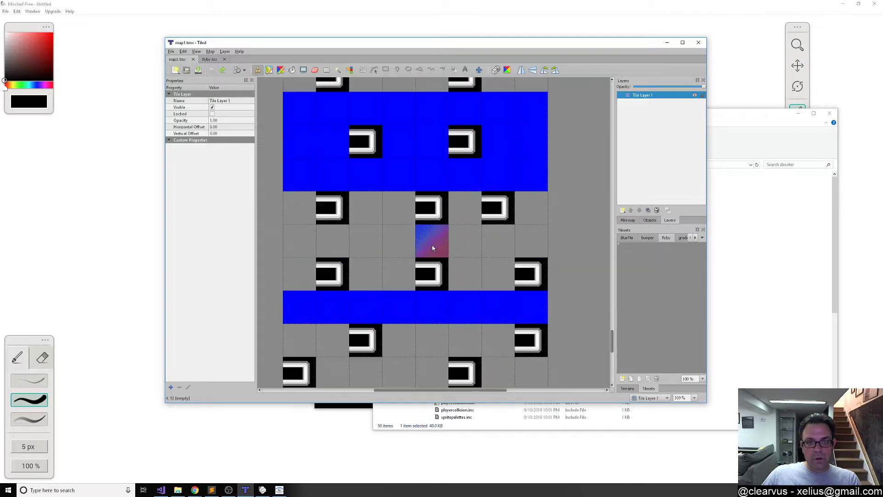
{"action": "left_click", "coordinate": [618, 243]}
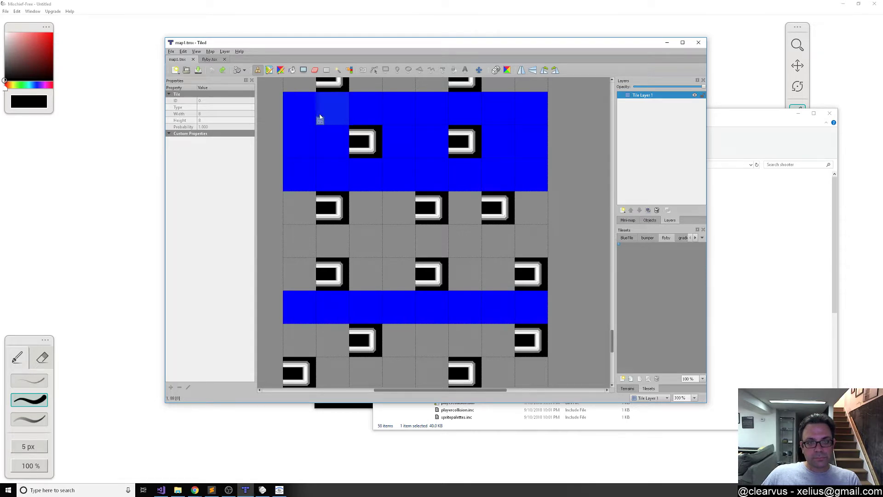
{"action": "scroll", "coordinate": [321, 117], "scroll_direction": "up", "scroll_amount": 2}
{"action": "scroll", "coordinate": [320, 117], "scroll_direction": "up", "scroll_amount": 2}
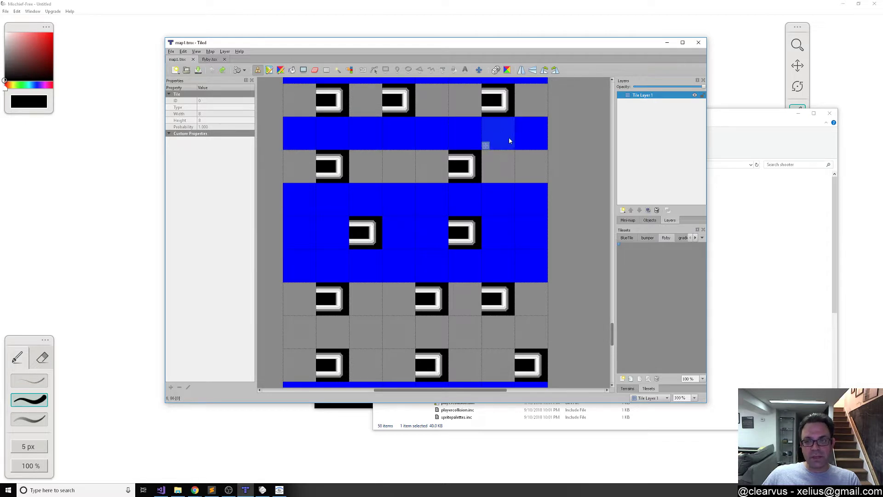
Add a new object layer named Enemies to map1.tmx
{"action": "left_click", "coordinate": [225, 52]}
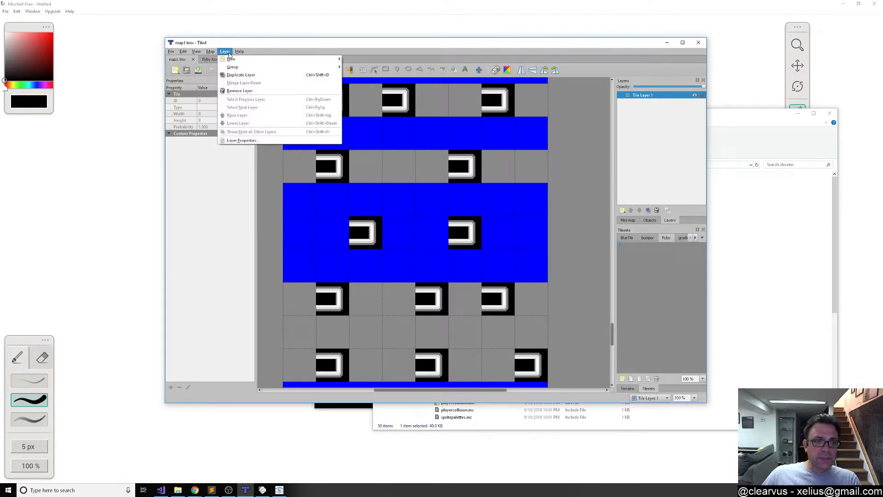
{"action": "mouse_move", "coordinate": [331, 59]}
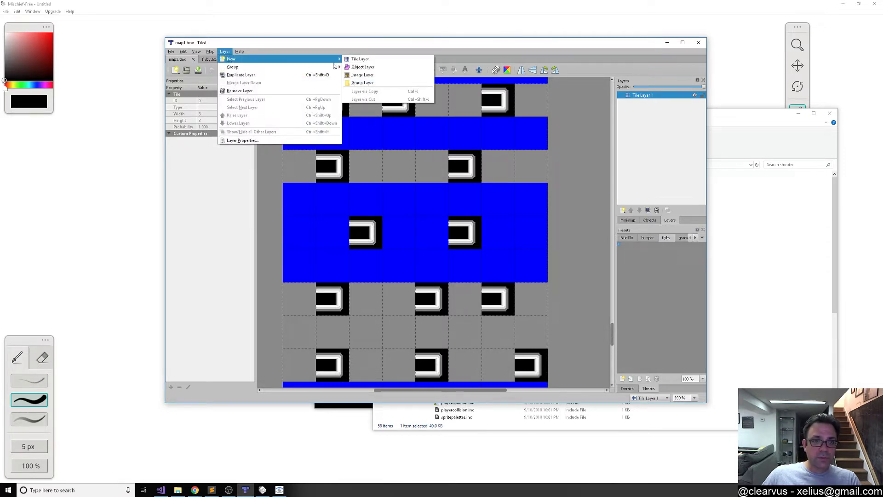
{"action": "left_click", "coordinate": [362, 67]}
{"action": "type", "text": "Enemies"}
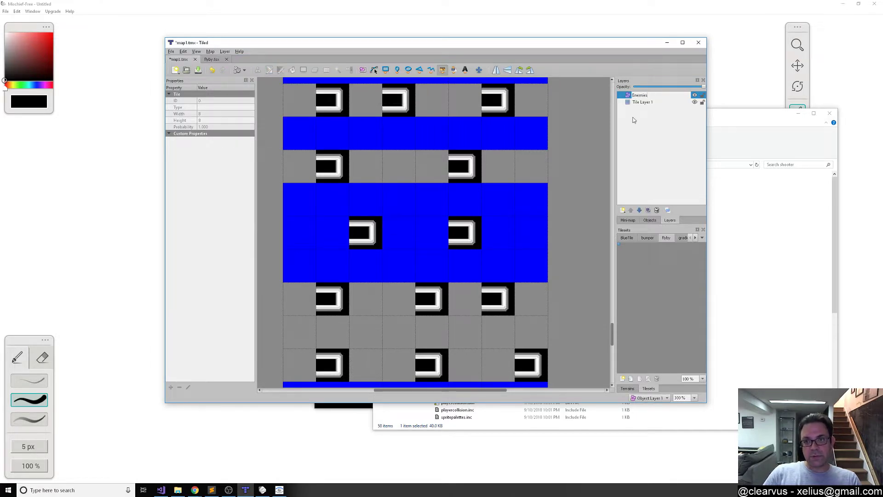
{"action": "key", "text": "Return"}
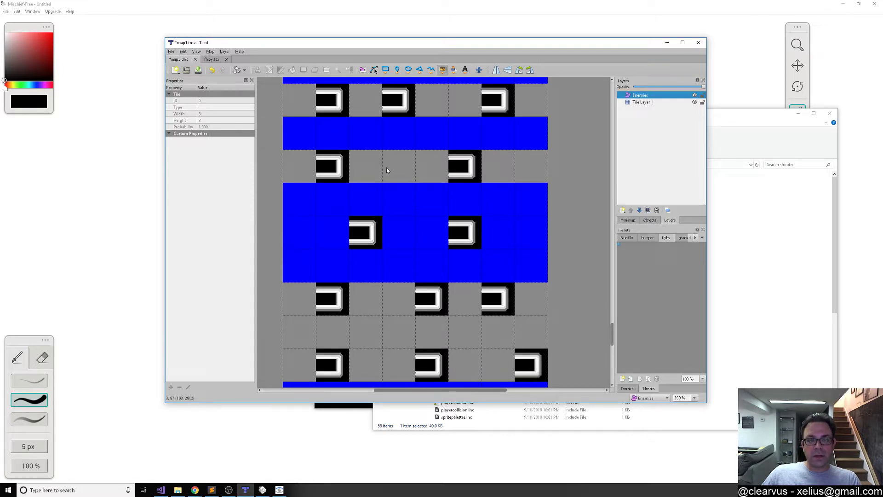
{"action": "left_click", "coordinate": [365, 141]}
{"action": "key", "text": "ctrl+z"}
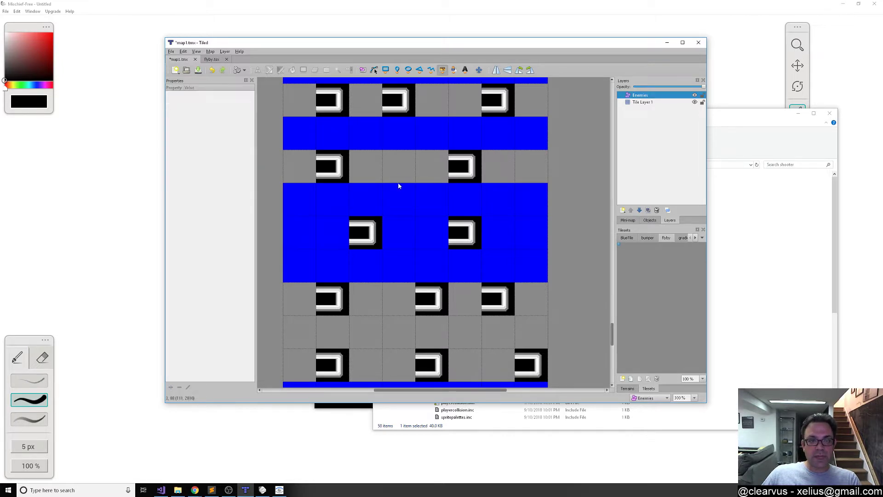
{"action": "left_click", "coordinate": [330, 165]}
{"action": "key", "text": "ctrl+z"}
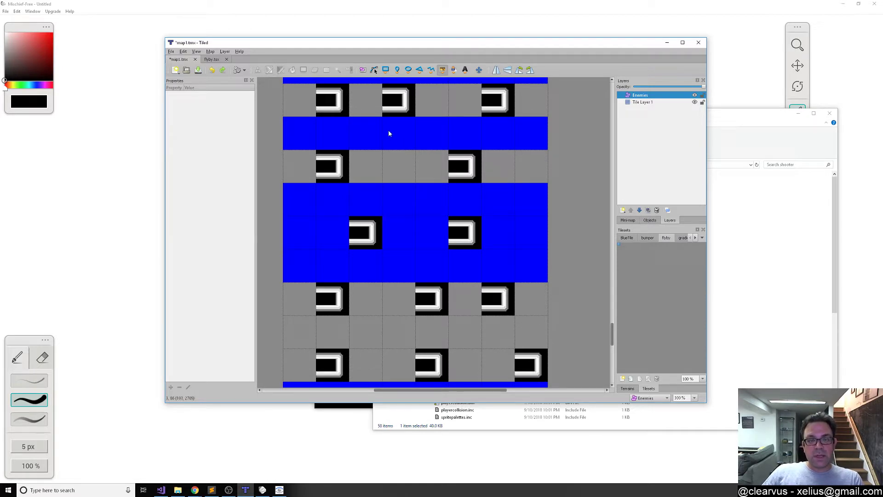
Place seven flyby tile objects in an inverted V formation around the single blue row on the Enemies layer and save the map
{"action": "scroll", "coordinate": [373, 166], "scroll_direction": "up", "scroll_amount": 1}
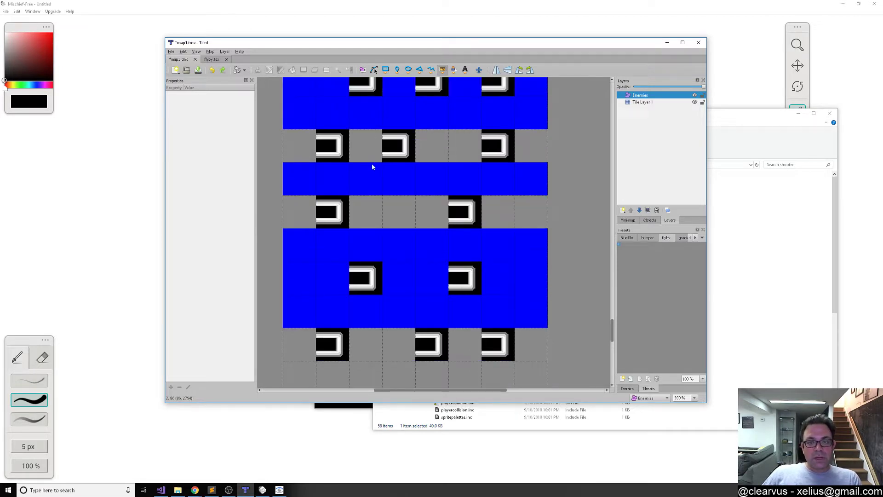
{"action": "left_click", "coordinate": [336, 189]}
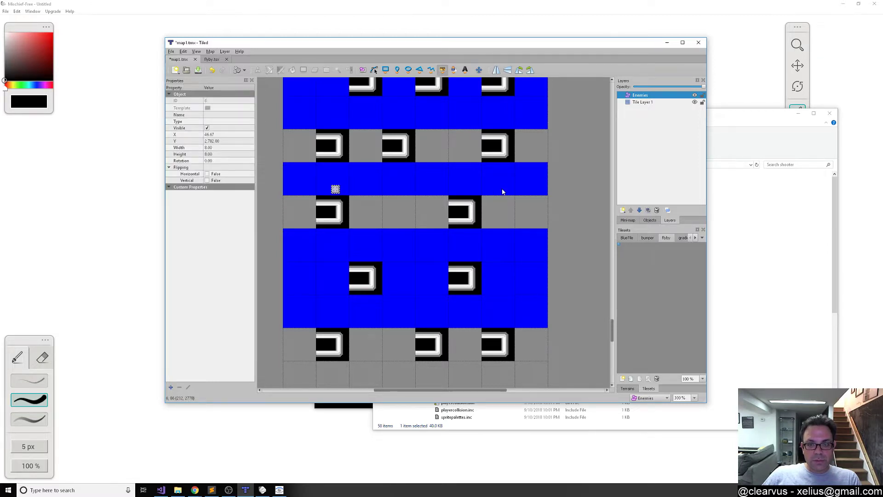
{"action": "left_click", "coordinate": [500, 191]}
{"action": "left_click", "coordinate": [372, 167]}
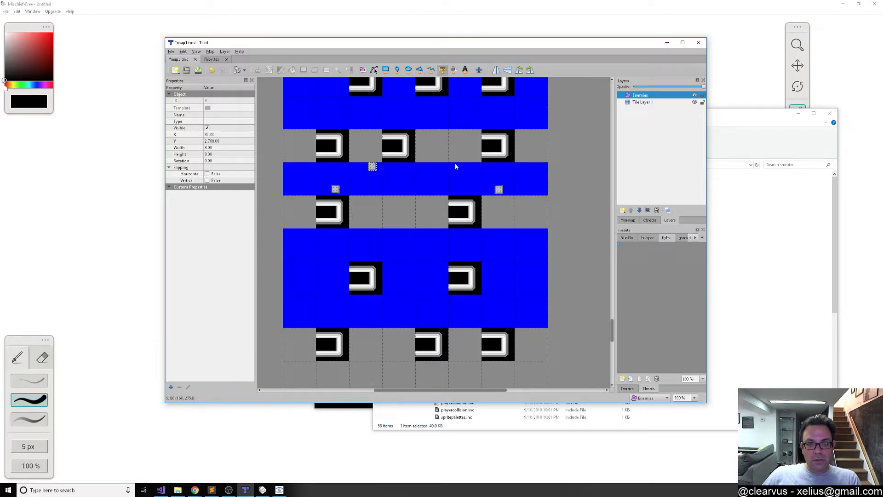
{"action": "left_click", "coordinate": [453, 169]}
{"action": "left_click", "coordinate": [393, 146]}
{"action": "left_click", "coordinate": [432, 145]}
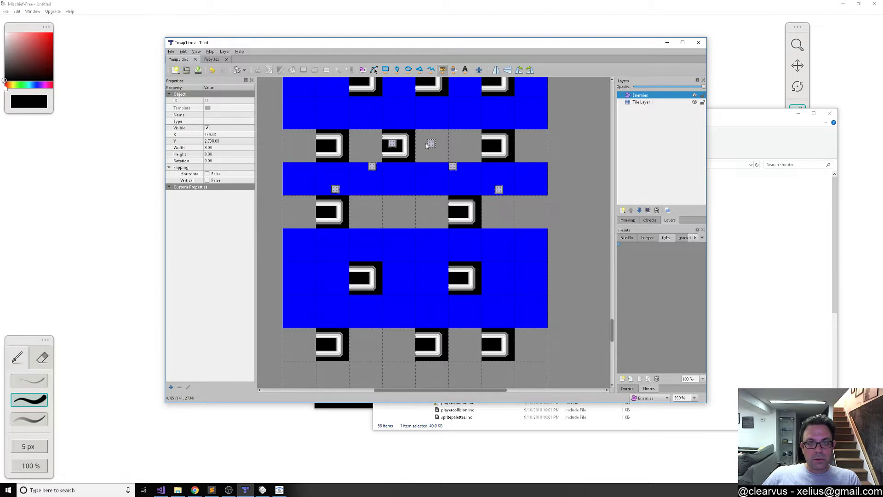
{"action": "left_click", "coordinate": [408, 126]}
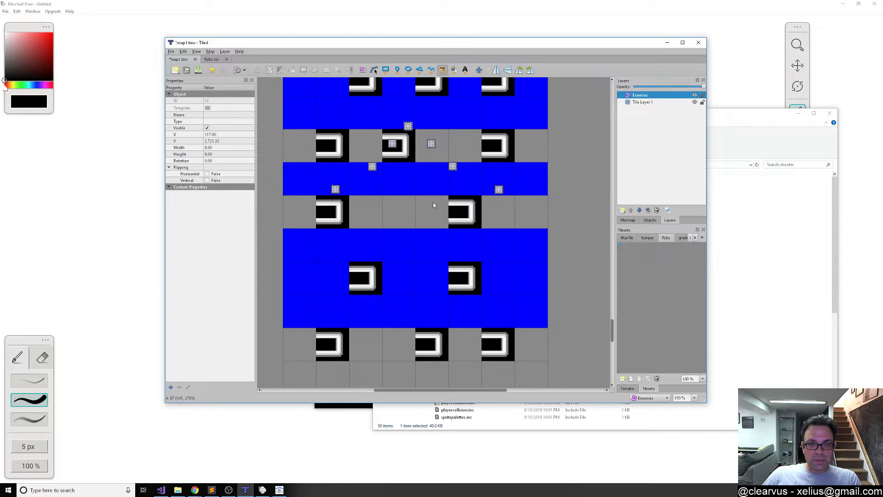
{"action": "key", "text": "ctrl+s"}
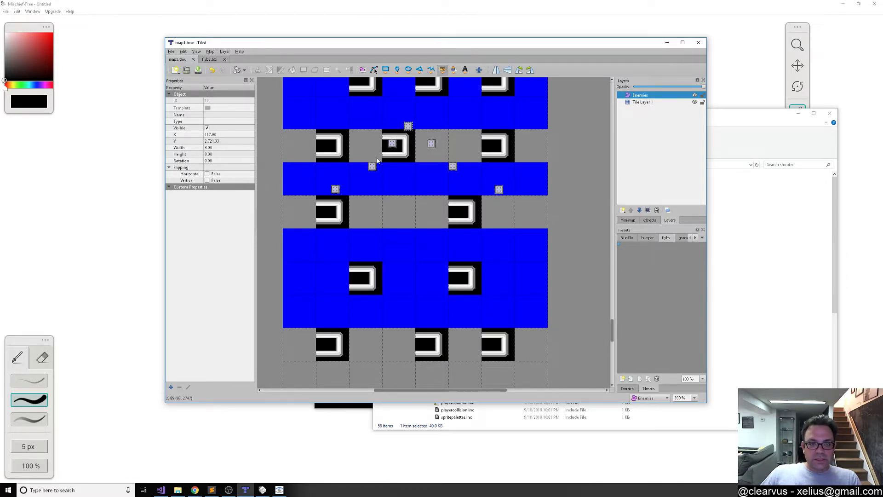
{"action": "left_click", "coordinate": [300, 183]}
{"action": "key", "text": "ctrl+z"}
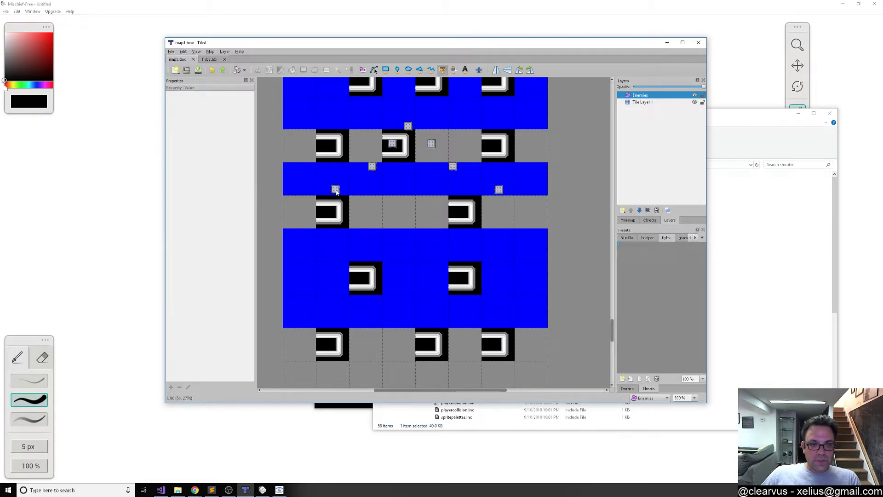
{"action": "left_click", "coordinate": [300, 181]}
{"action": "key", "text": "ctrl+z"}
{"action": "key", "text": "v"}
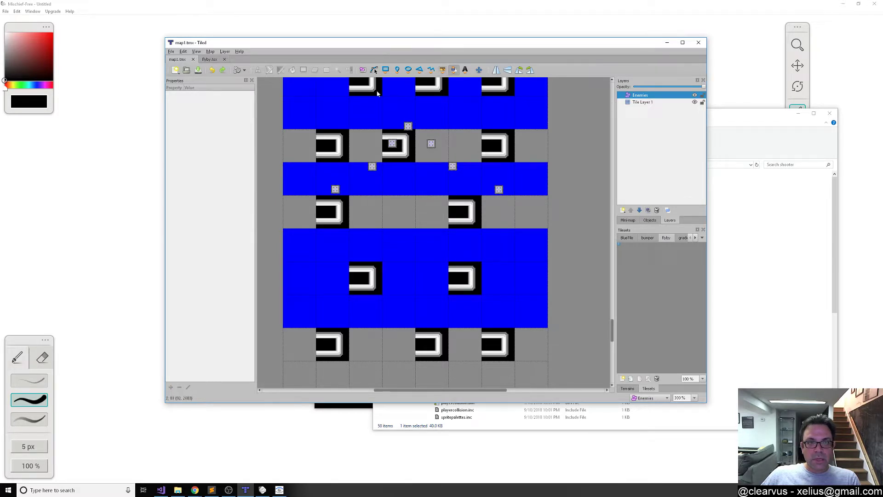
{"action": "left_click", "coordinate": [479, 69]}
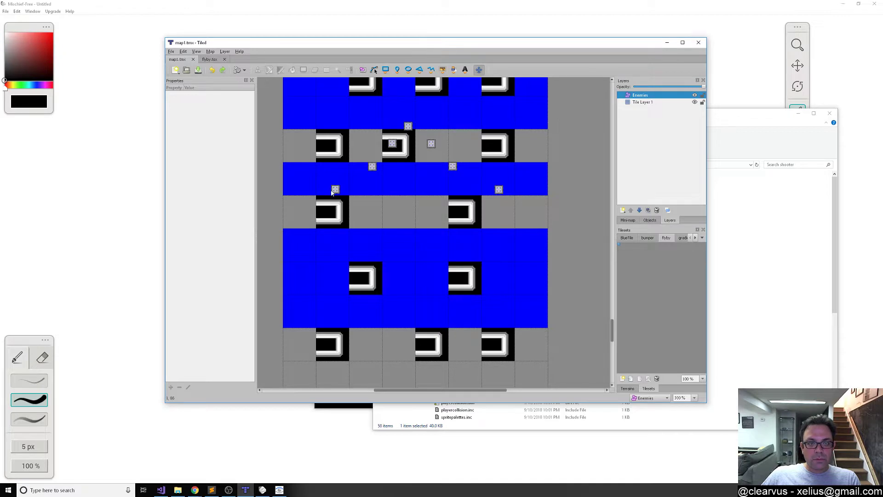
{"action": "left_click_drag", "start_coordinate": [359, 200], "coordinate": [342, 193]}
{"action": "key", "text": "ctrl+z"}
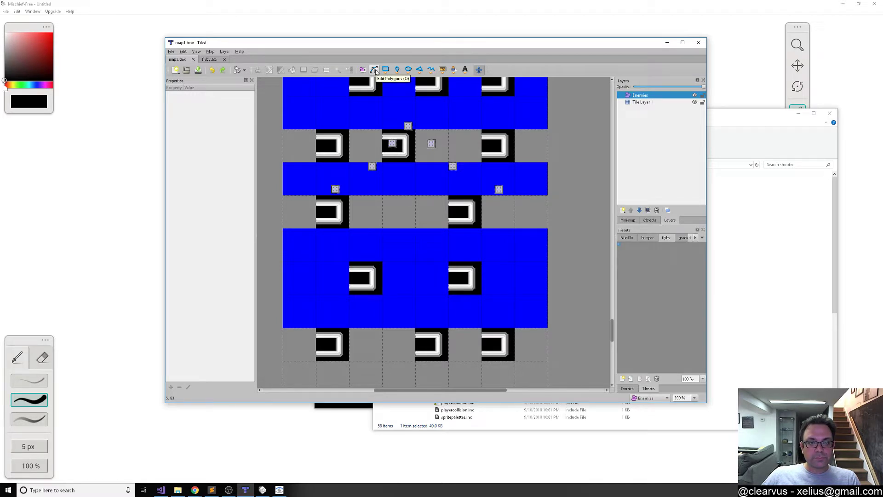
{"action": "left_click", "coordinate": [478, 70]}
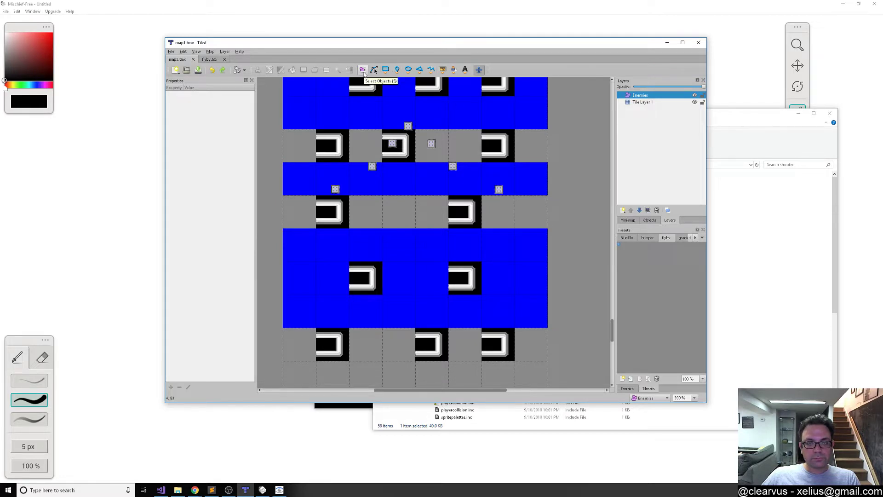
Reposition the flyby objects into a more even inverted V with its tip at about X 127, Y 2,721, and save the map
{"action": "left_click", "coordinate": [363, 70]}
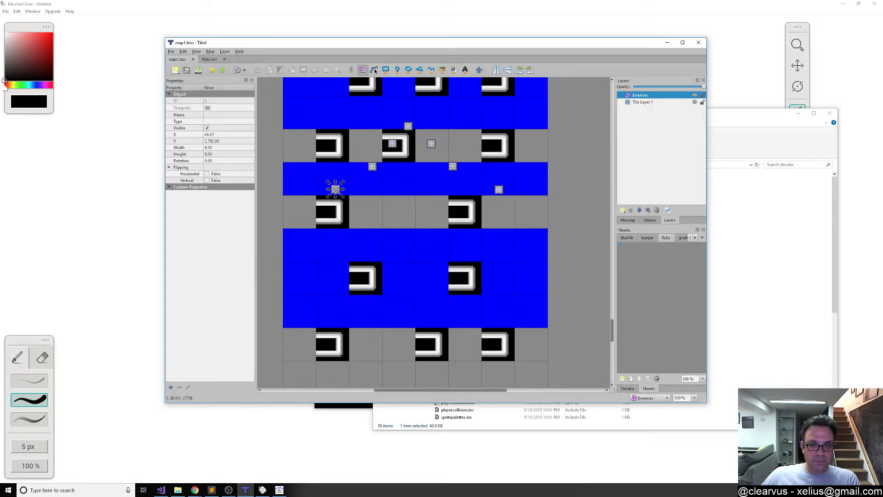
{"action": "mouse_move", "coordinate": [335, 189]}
{"action": "left_mouse_down"}
{"action": "mouse_move", "coordinate": [314, 168]}
{"action": "mouse_move", "coordinate": [321, 126]}
{"action": "mouse_move", "coordinate": [331, 179]}
{"action": "left_mouse_up"}
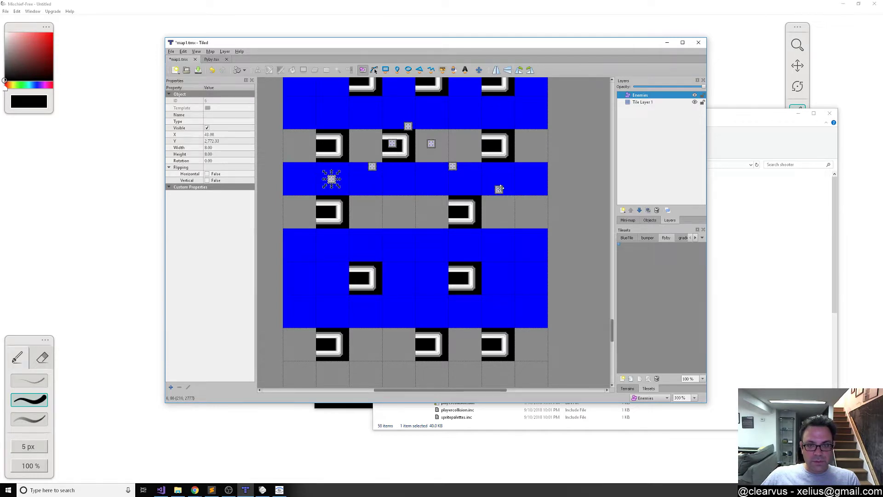
{"action": "left_click_drag", "start_coordinate": [499, 189], "coordinate": [500, 182]}
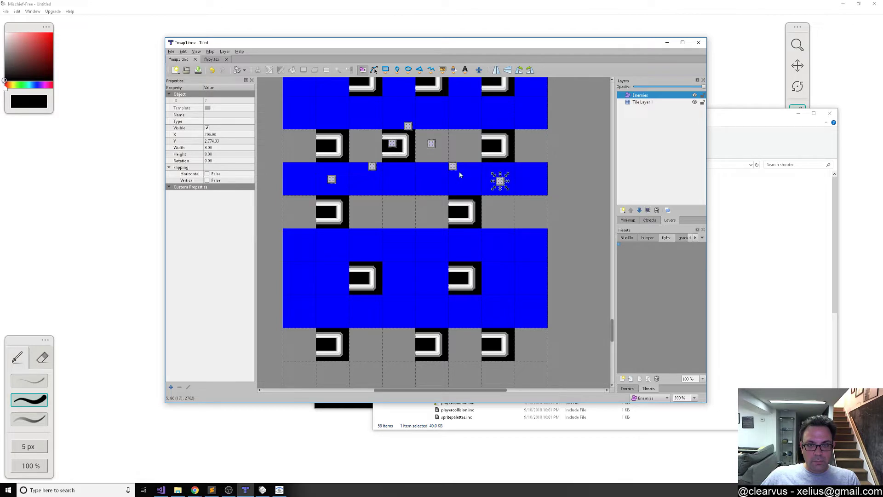
{"action": "left_click_drag", "start_coordinate": [454, 166], "coordinate": [466, 167]}
{"action": "left_click_drag", "start_coordinate": [372, 166], "coordinate": [422, 125]}
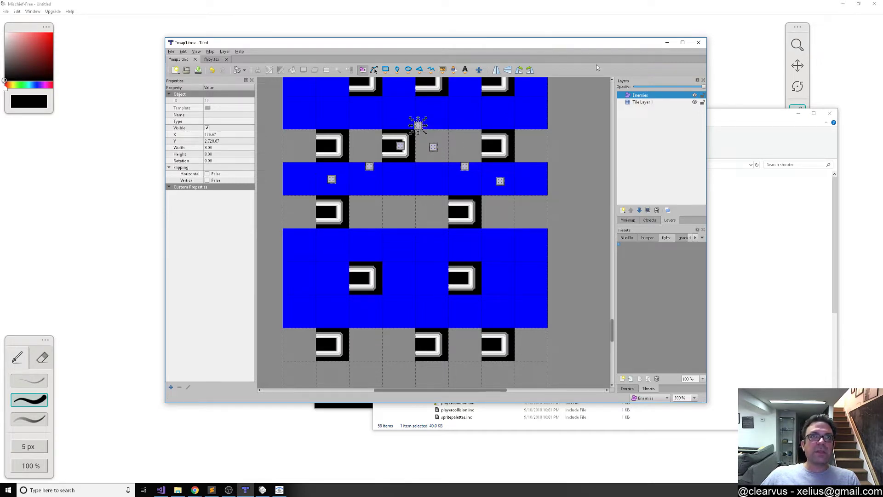
{"action": "key", "text": "ctrl+s"}
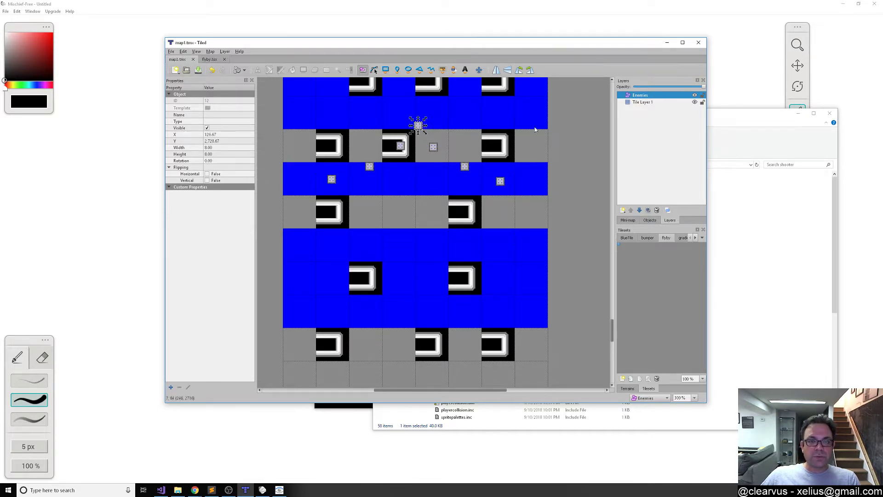
{"action": "left_click", "coordinate": [592, 134]}
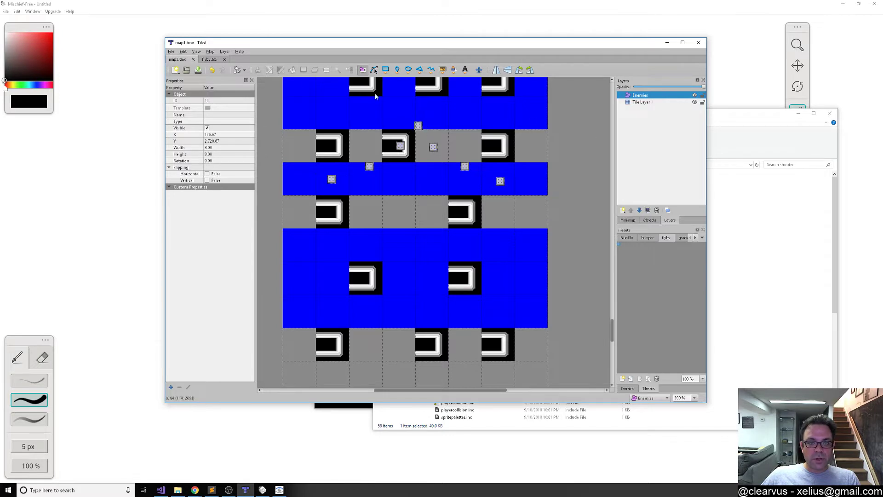
Export the map in Json map format as map1.json in the NesAssetTool project folder, replacing the existing file
{"action": "left_click", "coordinate": [171, 51]}
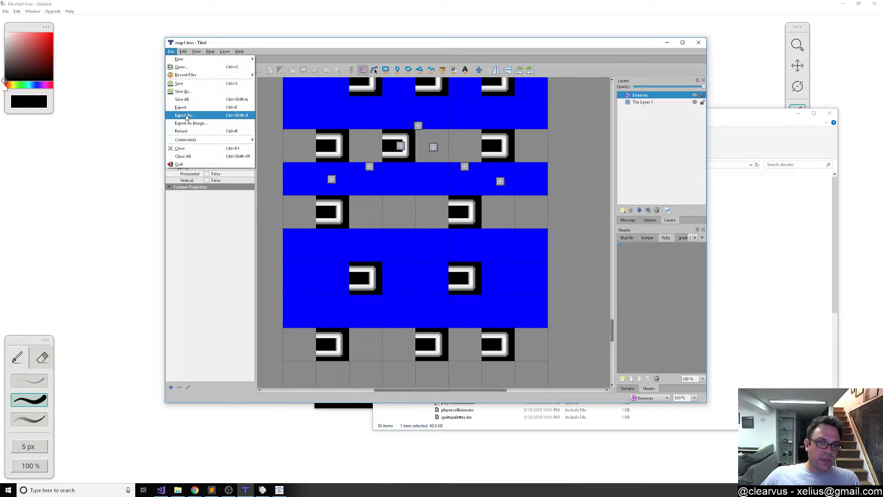
{"action": "left_click", "coordinate": [186, 116]}
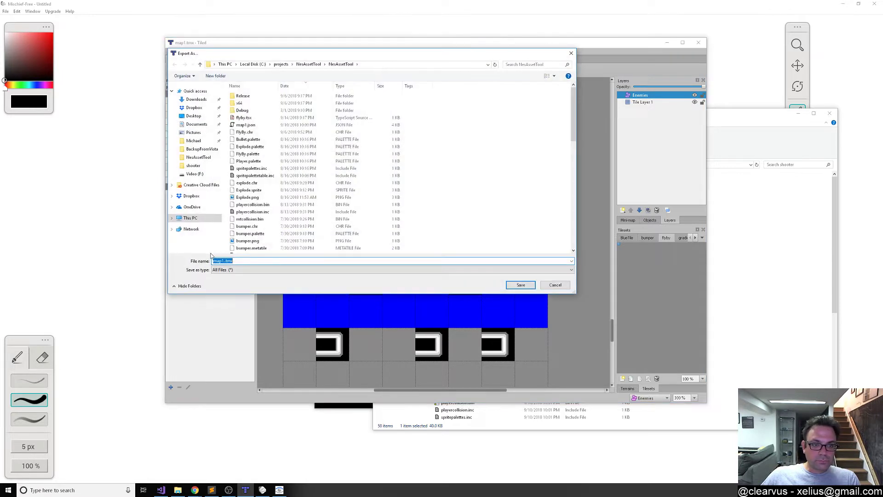
{"action": "left_click", "coordinate": [232, 271]}
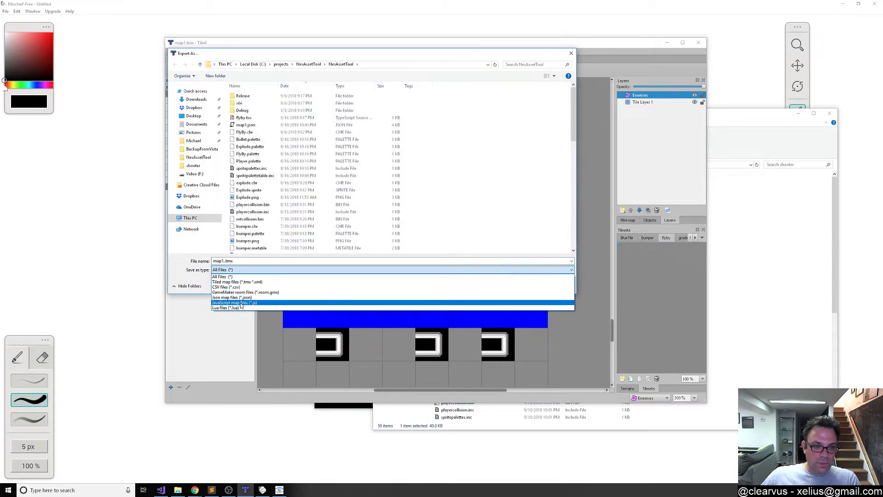
{"action": "left_click", "coordinate": [244, 298]}
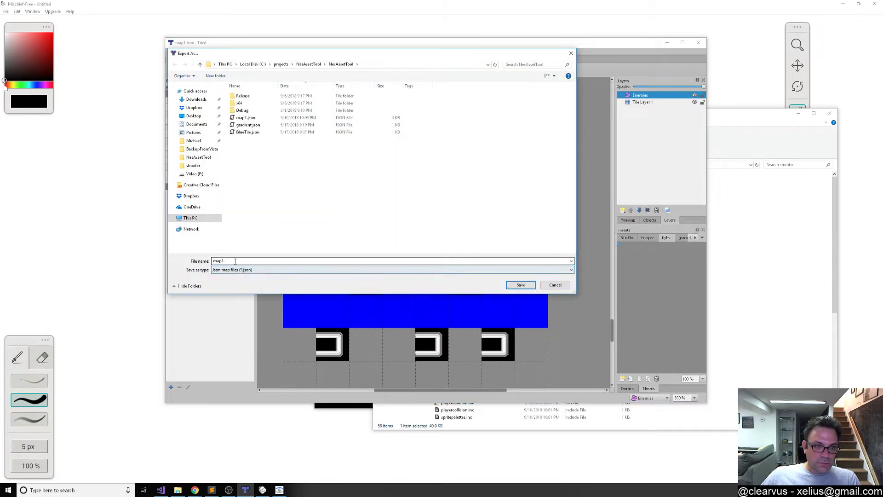
{"action": "left_click", "coordinate": [257, 119]}
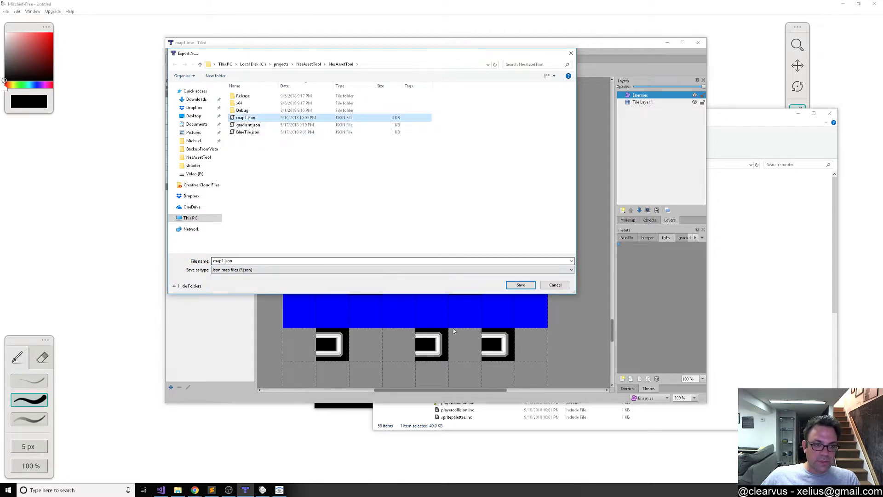
{"action": "left_click", "coordinate": [520, 286]}
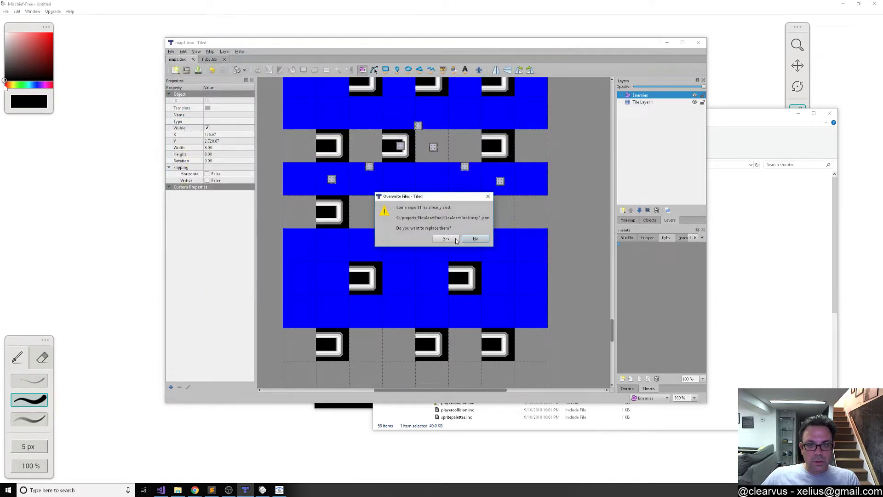
{"action": "left_click", "coordinate": [456, 241]}
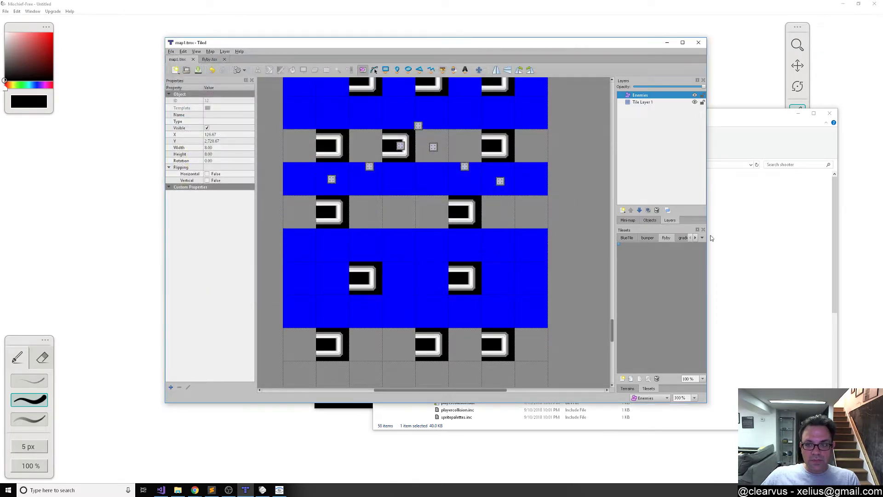
Open the C:\projects\NesAssetTool\NesAssetTool folder in File Explorer
{"action": "left_click", "coordinate": [754, 290]}
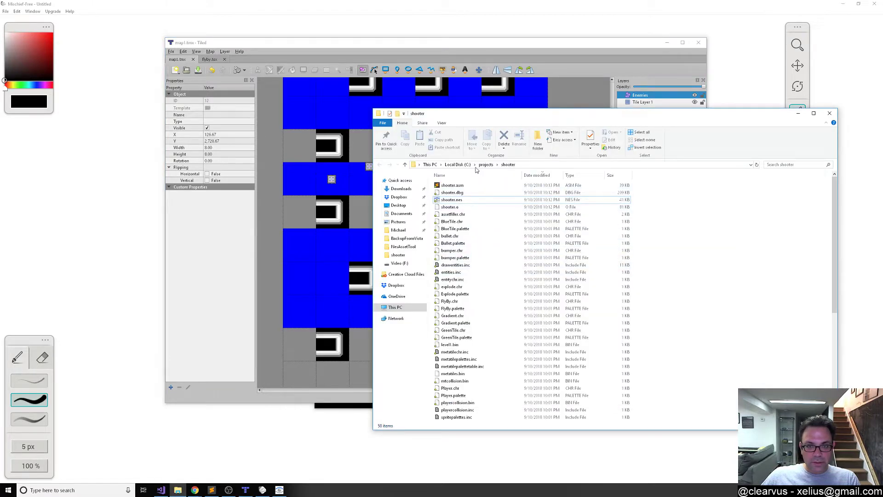
{"action": "key", "text": "super+r"}
{"action": "type", "text": "c"}
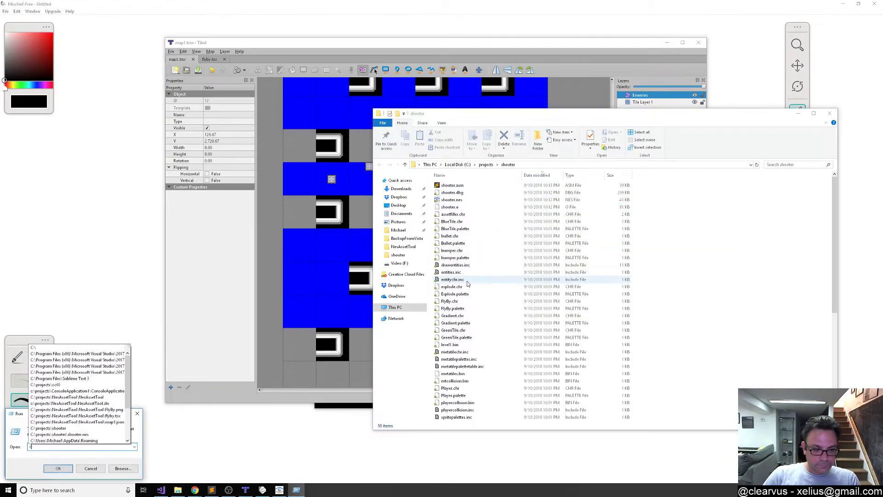
{"action": "type", "text": ":\\projects\\"}
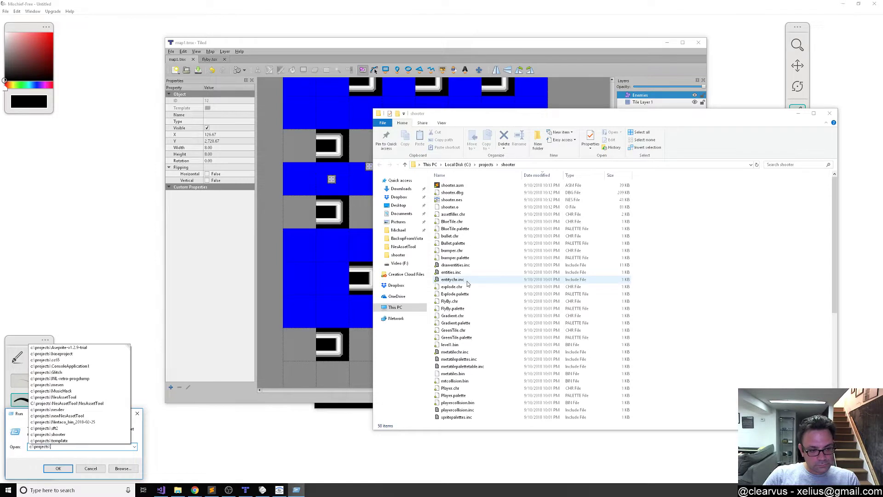
{"action": "type", "text": "nin"}
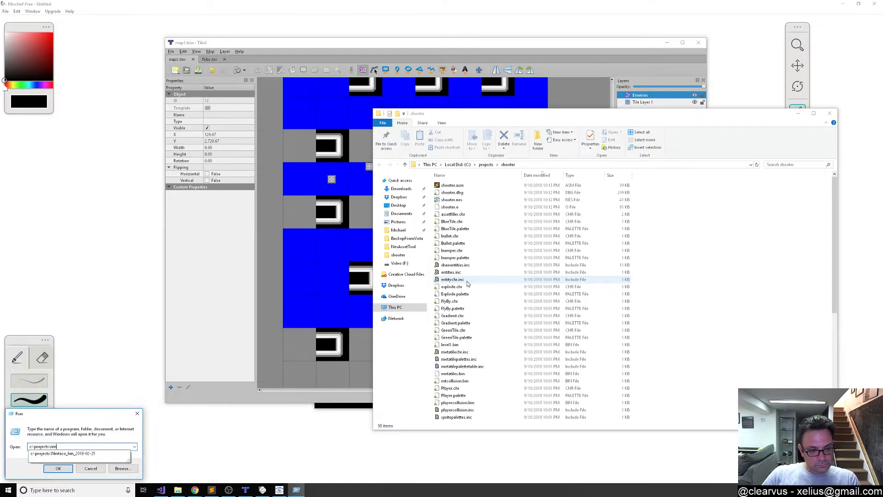
{"action": "key", "text": "BackSpace"}
{"action": "key", "text": "BackSpace"}
{"action": "key", "text": "BackSpace"}
{"action": "key", "text": "BackSpace"}
{"action": "key", "text": "BackSpace"}
{"action": "key", "text": "BackSpace"}
{"action": "key", "text": "BackSpace"}
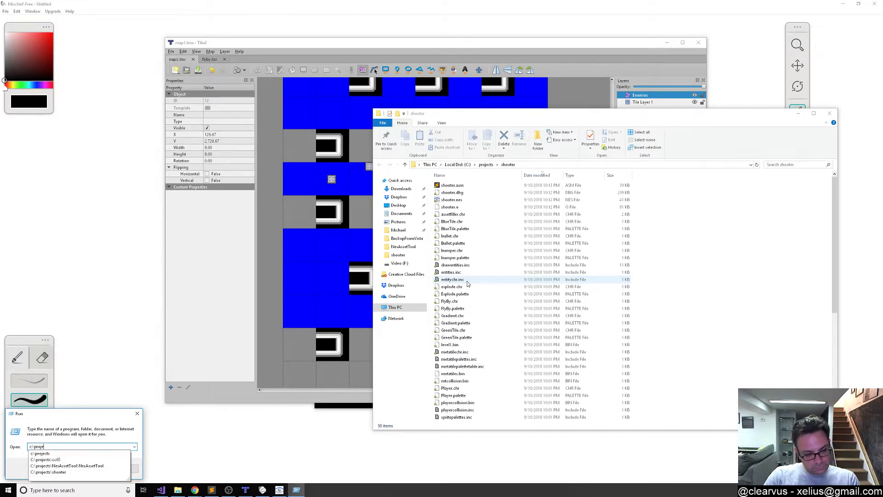
{"action": "type", "text": "cts\\ne"}
{"action": "key", "text": "Down"}
{"action": "key", "text": "Return"}
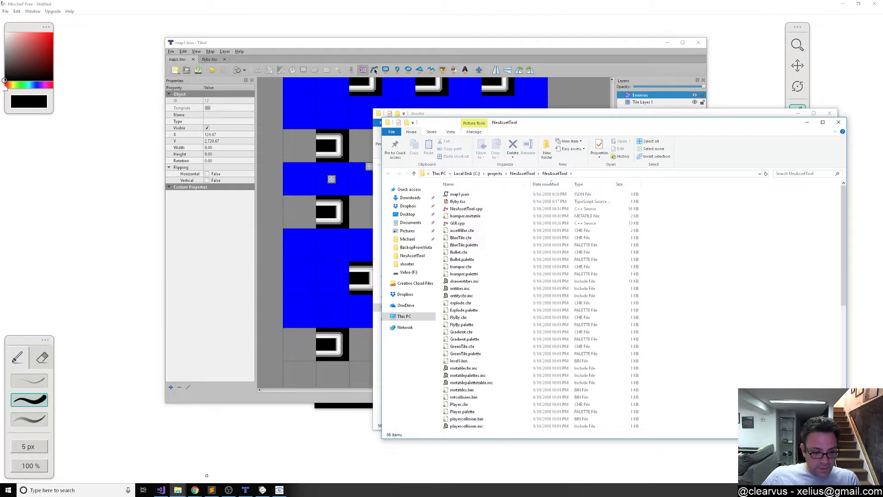
Open the exported map1.json from the NesAssetTool folder in Sublime Text
{"action": "left_click", "coordinate": [212, 490]}
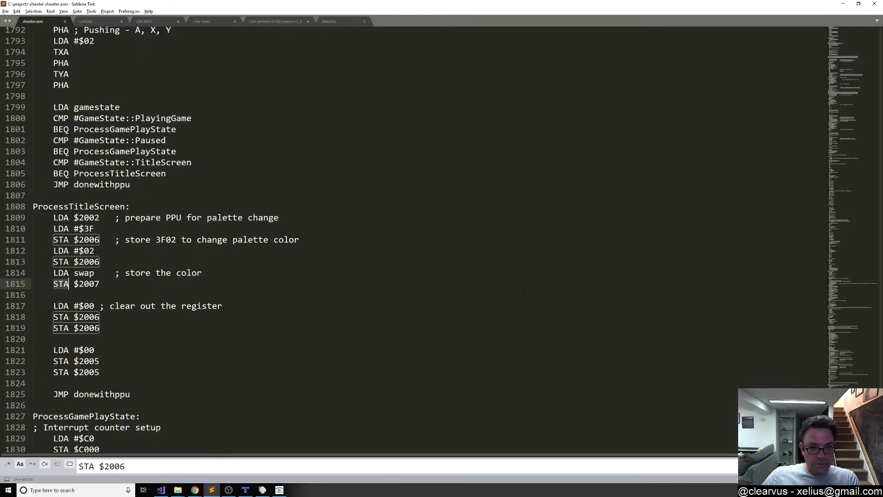
{"action": "left_click", "coordinate": [177, 490]}
{"action": "left_click", "coordinate": [462, 196]}
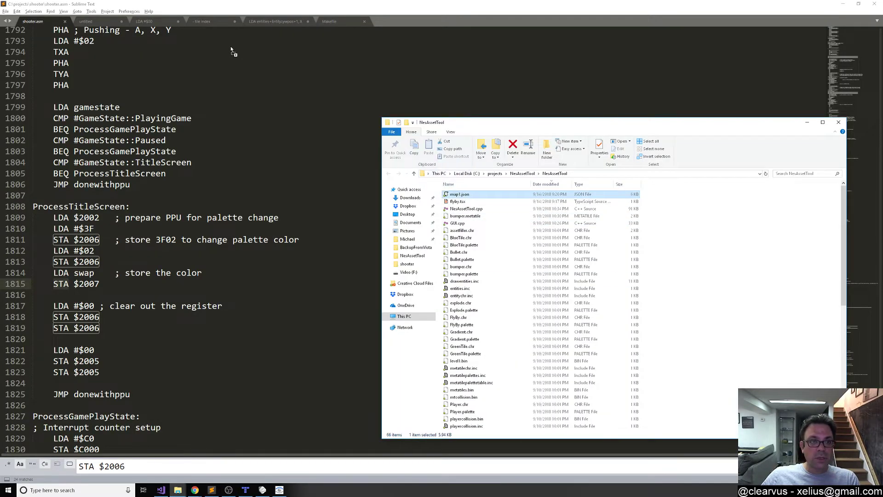
{"action": "left_click_drag", "start_coordinate": [262, 115], "coordinate": [264, 118]}
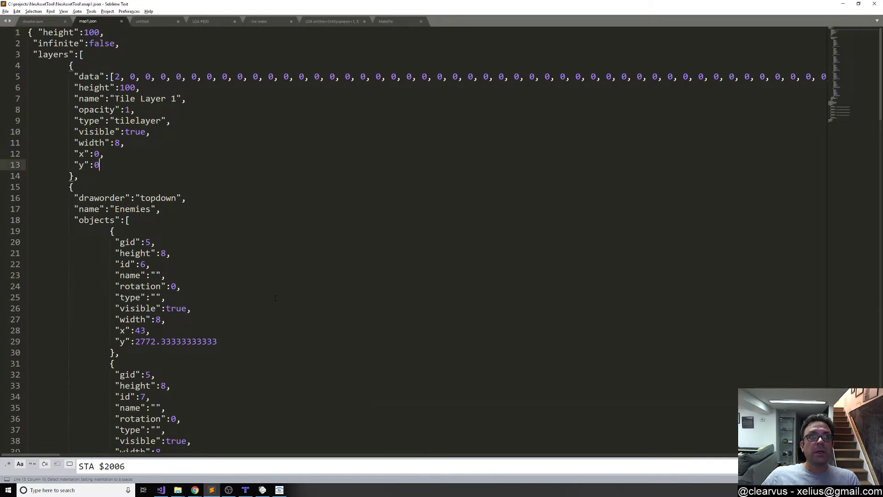
Examine how map1.json stores the Enemies layer's objects, including their gid, x and y values, and the tileset references
{"action": "left_click", "coordinate": [185, 231]}
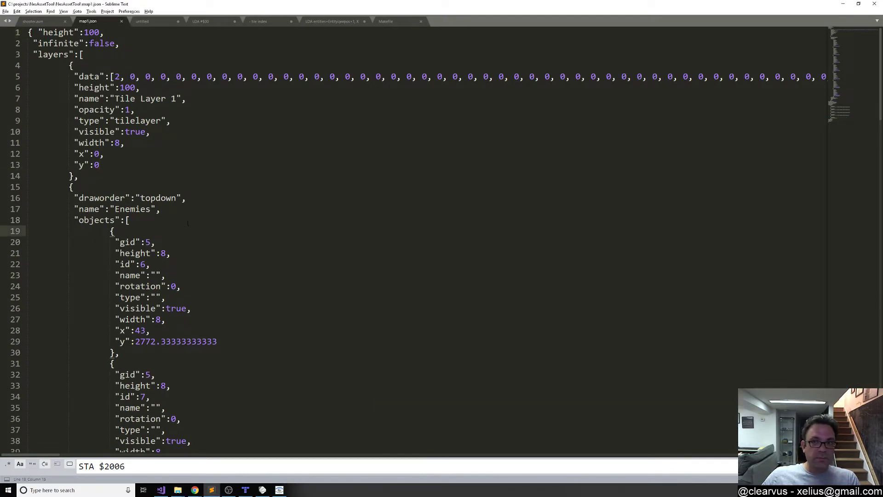
{"action": "left_click", "coordinate": [212, 165]}
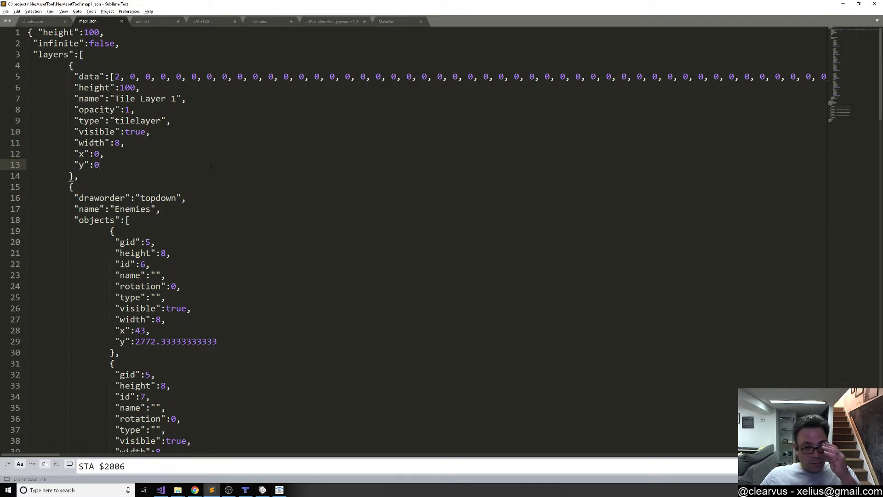
{"action": "left_click", "coordinate": [205, 271]}
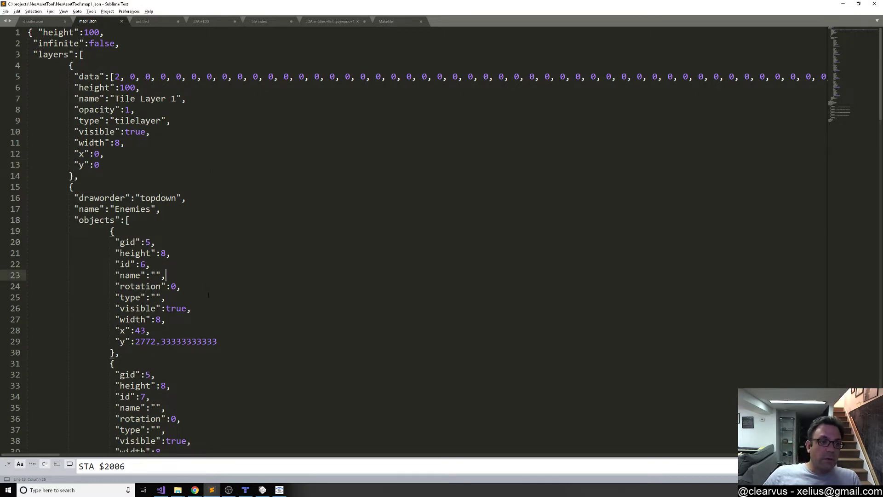
{"action": "scroll", "coordinate": [208, 295], "scroll_direction": "down", "scroll_amount": 2}
{"action": "scroll", "coordinate": [214, 302], "scroll_direction": "up", "scroll_amount": 2}
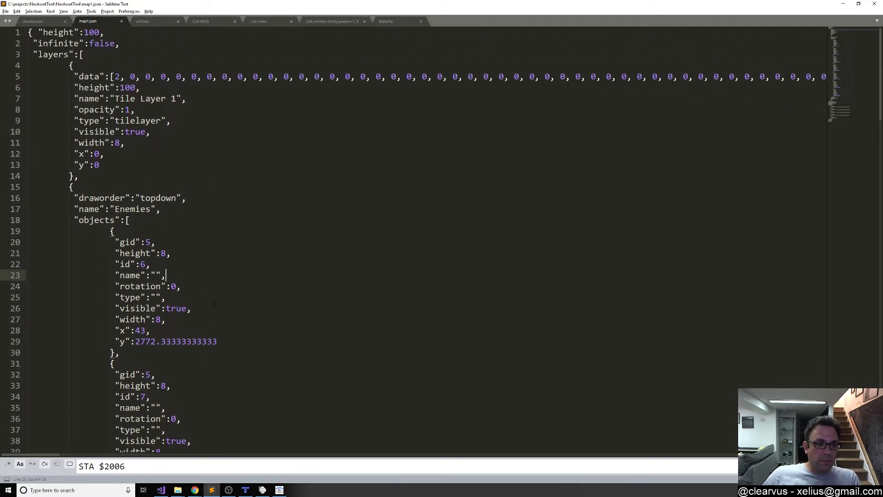
{"action": "scroll", "coordinate": [214, 303], "scroll_direction": "down", "scroll_amount": 1}
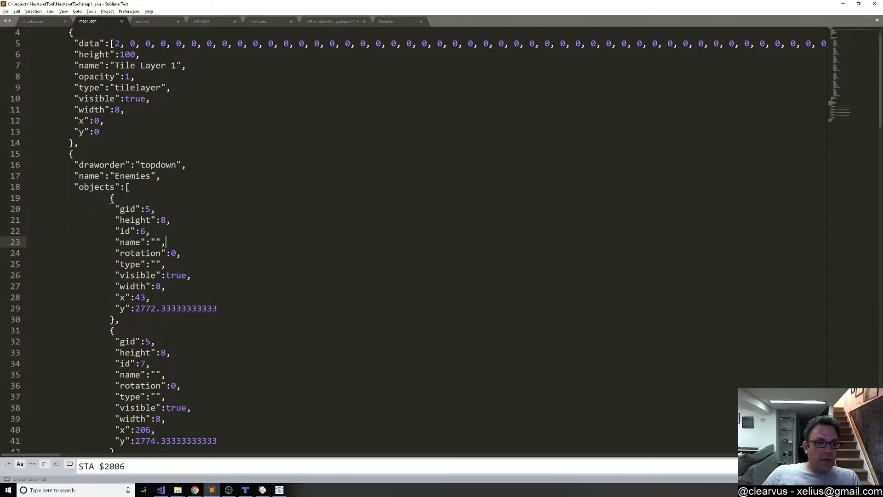
{"action": "scroll", "coordinate": [214, 322], "scroll_direction": "down", "scroll_amount": 15}
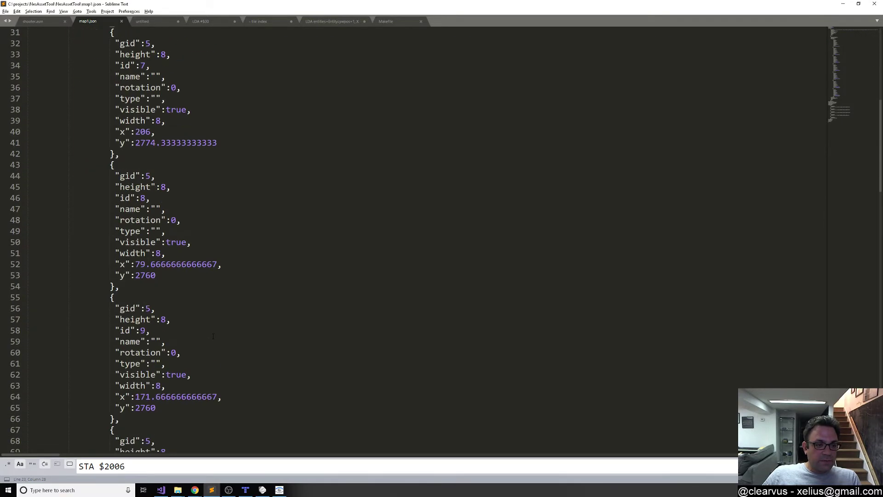
{"action": "scroll", "coordinate": [213, 337], "scroll_direction": "down", "scroll_amount": 12}
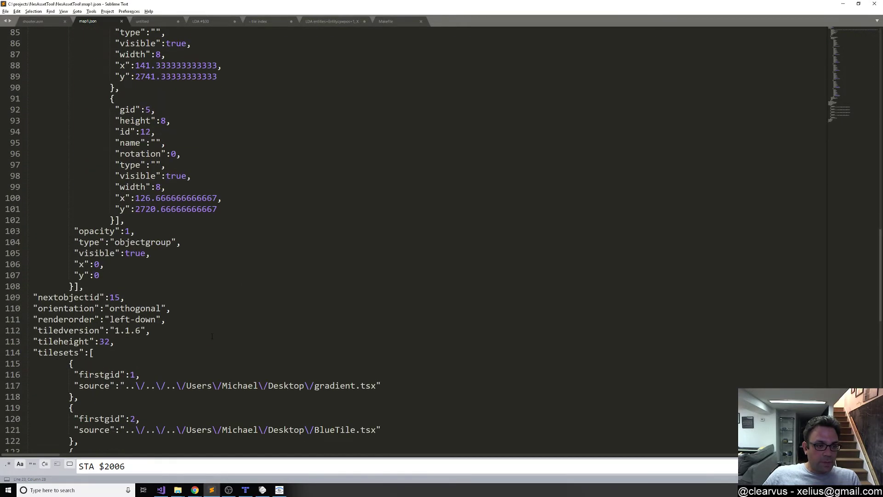
{"action": "scroll", "coordinate": [213, 335], "scroll_direction": "up", "scroll_amount": 20}
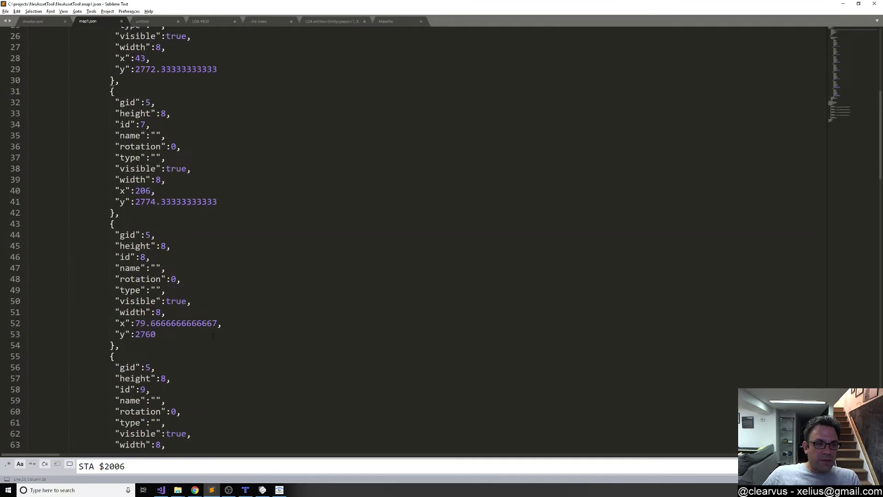
{"action": "scroll", "coordinate": [213, 337], "scroll_direction": "up", "scroll_amount": 1}
{"action": "left_click", "coordinate": [220, 297]}
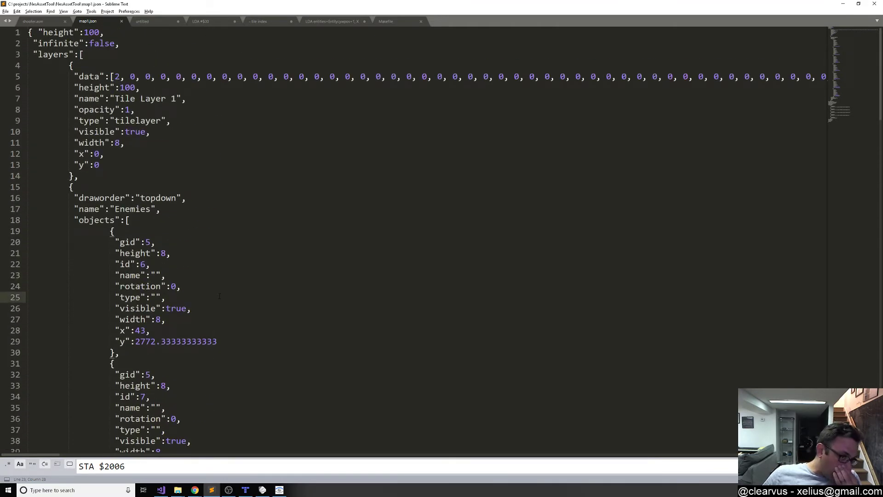
Compare the structure of the Tile Layer 1 entry in map1.json with the opening properties of the Enemies layer
{"action": "left_click", "coordinate": [158, 143]}
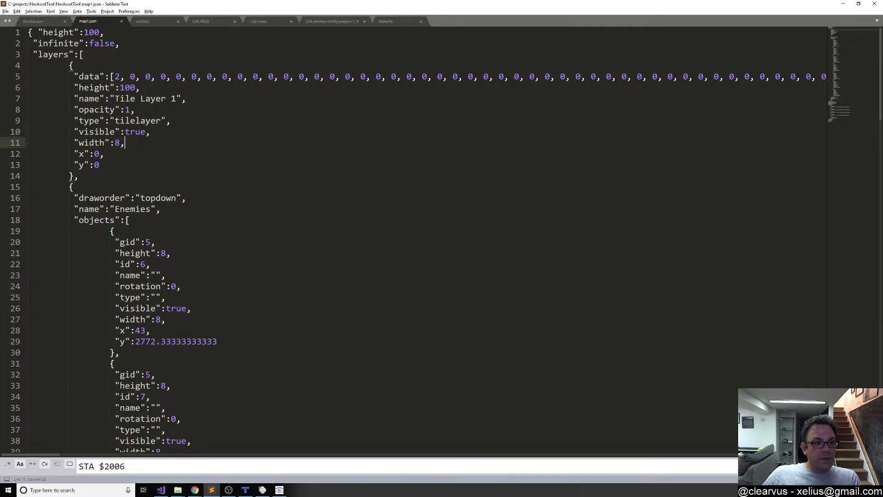
{"action": "left_click", "coordinate": [150, 112]}
{"action": "left_click", "coordinate": [153, 187]}
{"action": "left_click", "coordinate": [154, 144]}
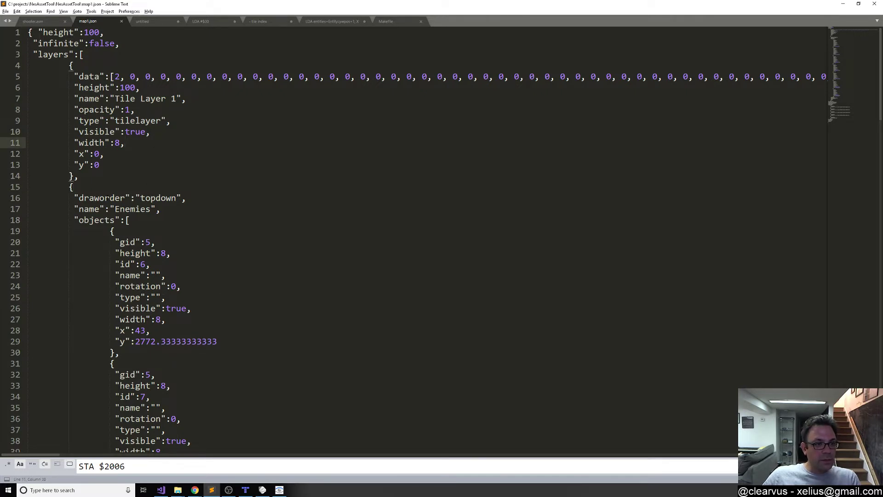
{"action": "left_click", "coordinate": [104, 198]}
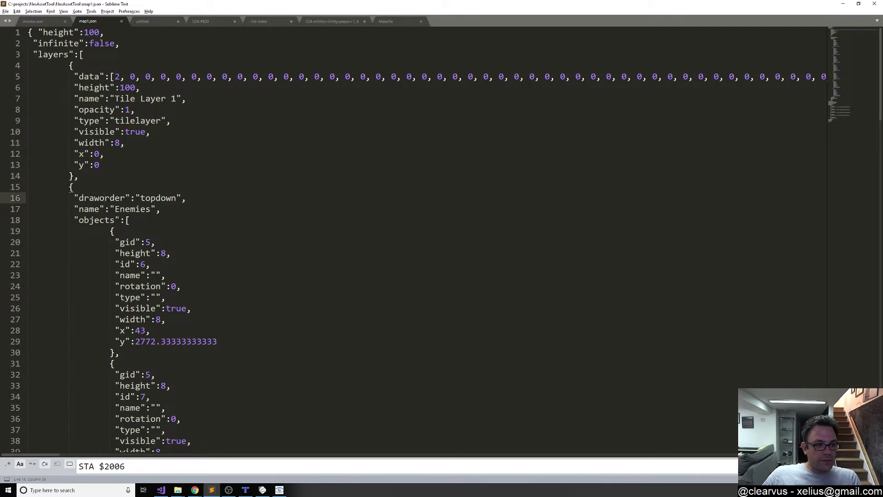
{"action": "left_click", "coordinate": [125, 208]}
{"action": "left_click", "coordinate": [126, 220]}
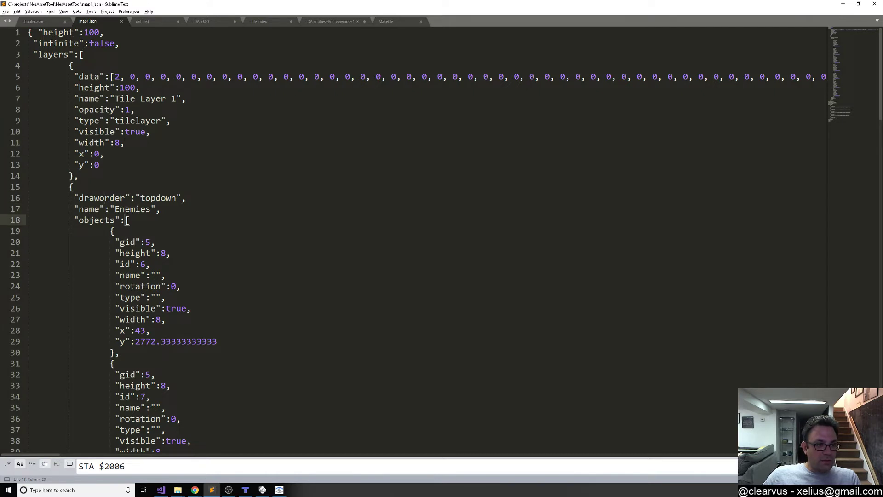
Review the Enemies layer's object entries in map1.json up to the tilesets list, and return to the first object's y value
{"action": "scroll", "coordinate": [127, 221], "scroll_direction": "down", "scroll_amount": 20}
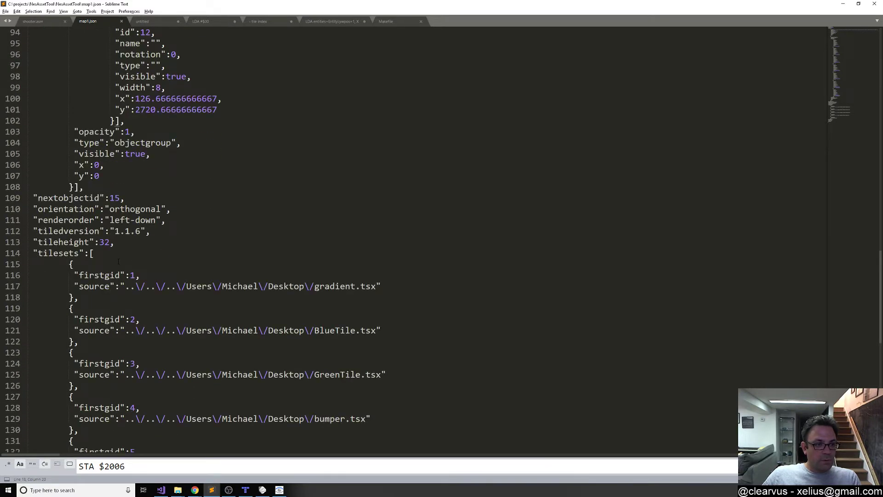
{"action": "scroll", "coordinate": [118, 261], "scroll_direction": "up", "scroll_amount": 5}
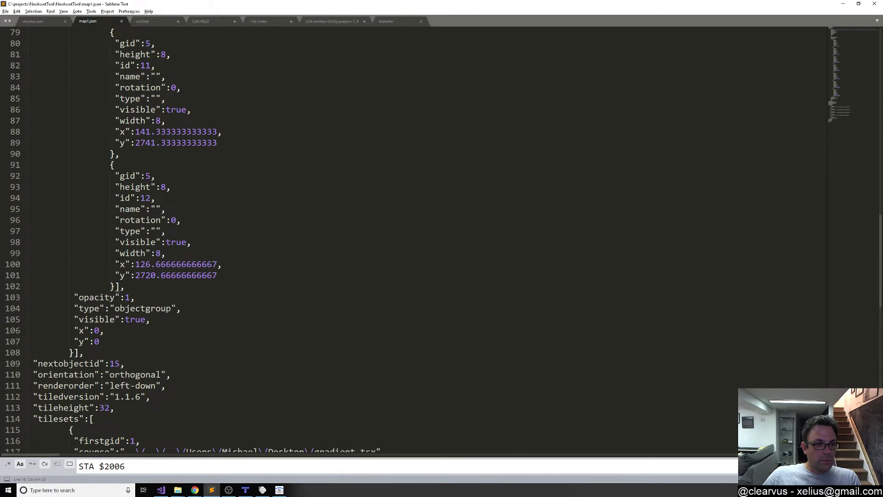
{"action": "left_click", "coordinate": [209, 231]}
{"action": "scroll", "coordinate": [209, 280], "scroll_direction": "up", "scroll_amount": 10}
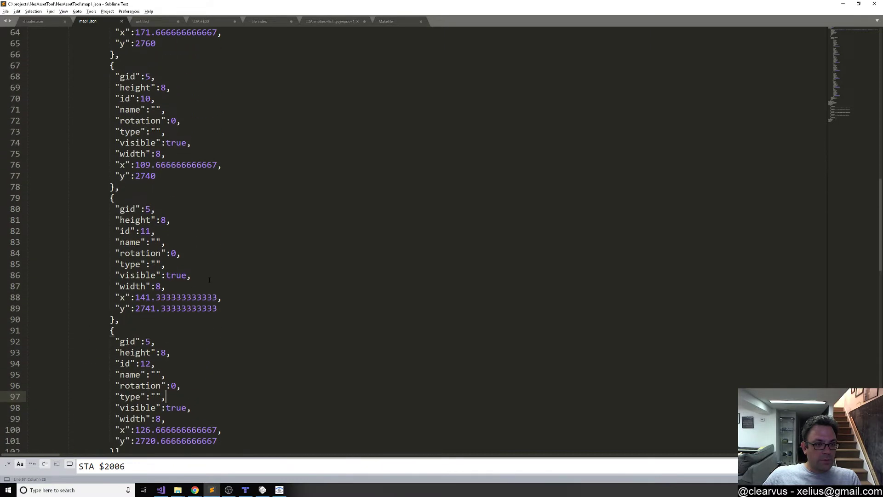
{"action": "scroll", "coordinate": [210, 280], "scroll_direction": "up", "scroll_amount": 3}
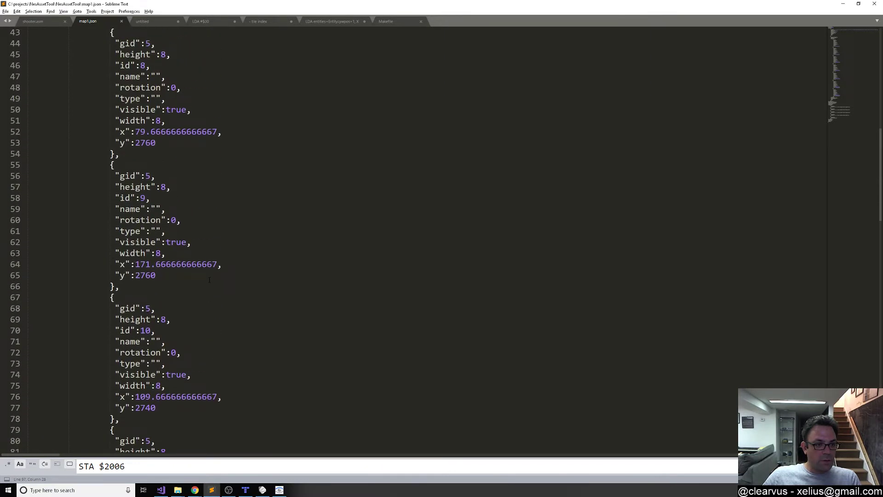
{"action": "scroll", "coordinate": [209, 279], "scroll_direction": "up", "scroll_amount": 12}
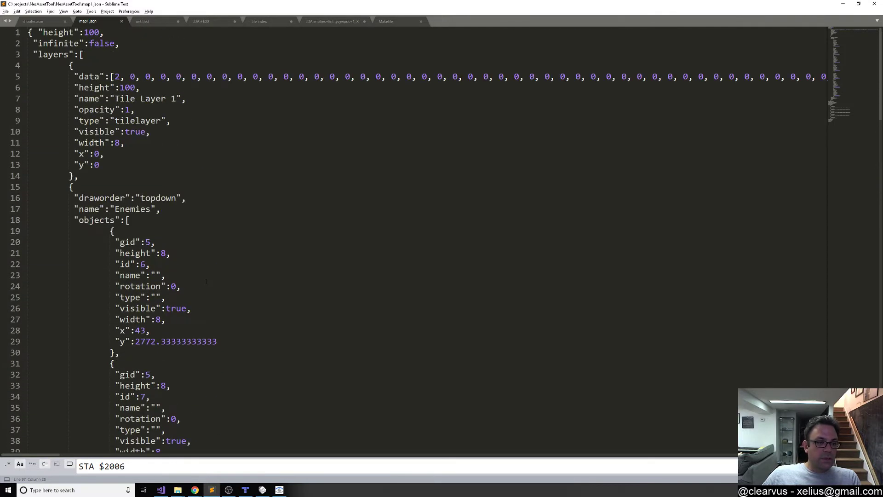
{"action": "scroll", "coordinate": [204, 282], "scroll_direction": "down", "scroll_amount": 2}
{"action": "left_click", "coordinate": [217, 209]}
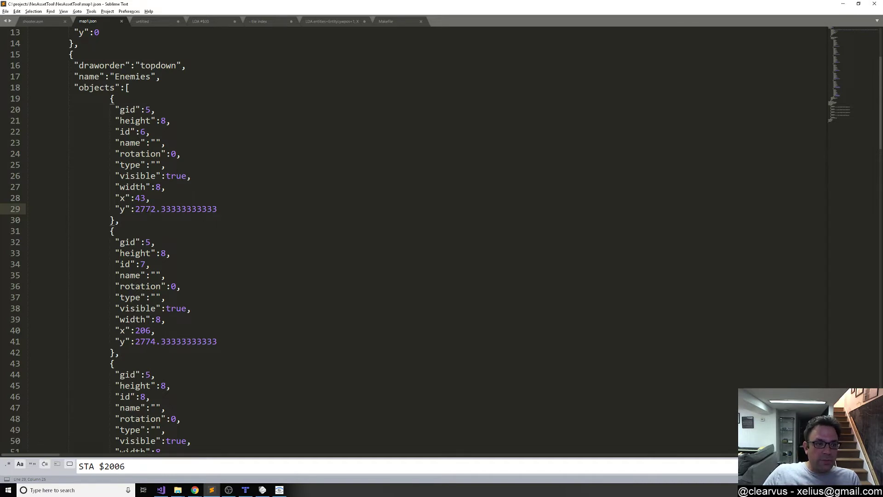
Switch to Tiled to inspect the map down to its bottom edge, and relate it to the first enemy's x and y in map1.json
{"action": "key", "text": "alt+Tab"}
{"action": "key", "text": "Tab"}
{"action": "key", "text": "Tab"}
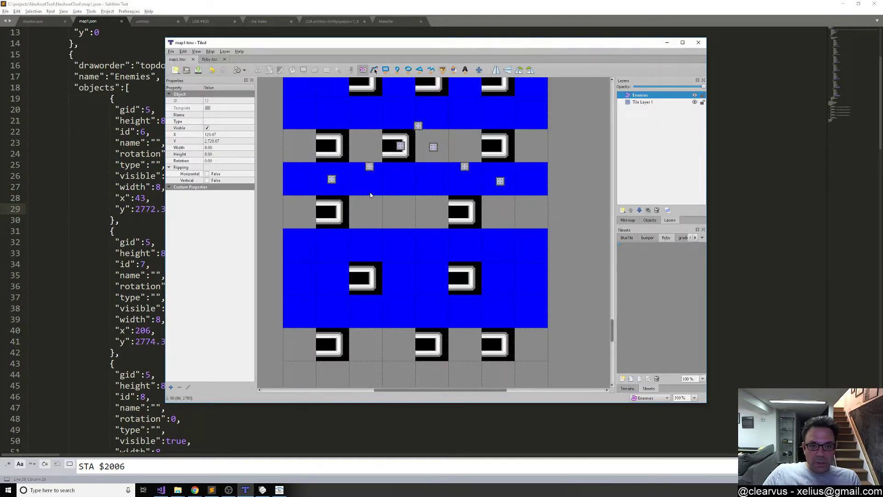
{"action": "scroll", "coordinate": [386, 239], "scroll_direction": "down", "scroll_amount": 6}
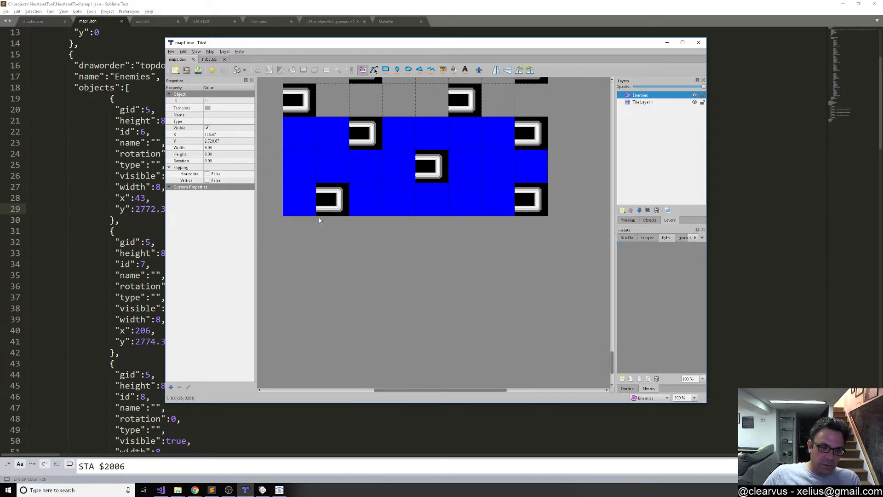
{"action": "left_click", "coordinate": [135, 198]}
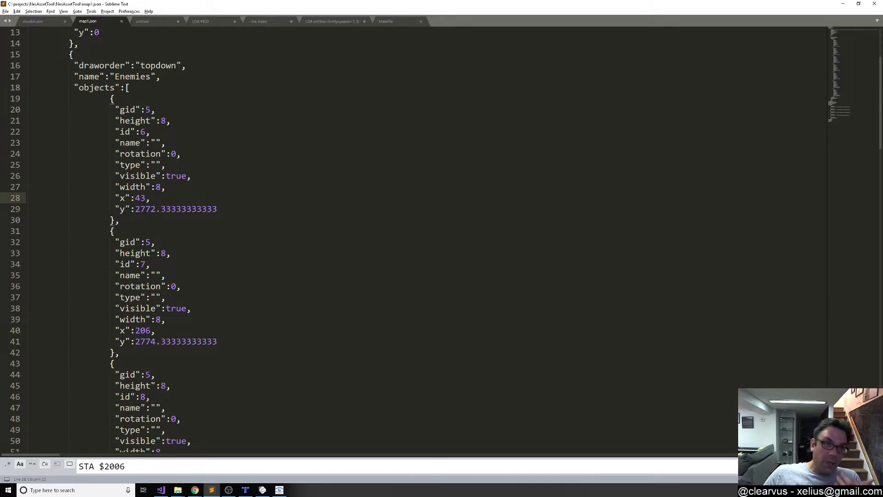
{"action": "left_click", "coordinate": [143, 210]}
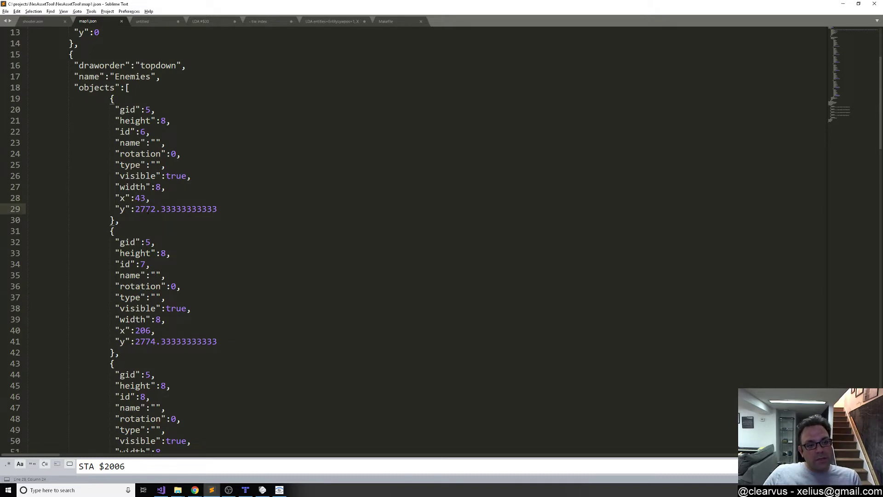